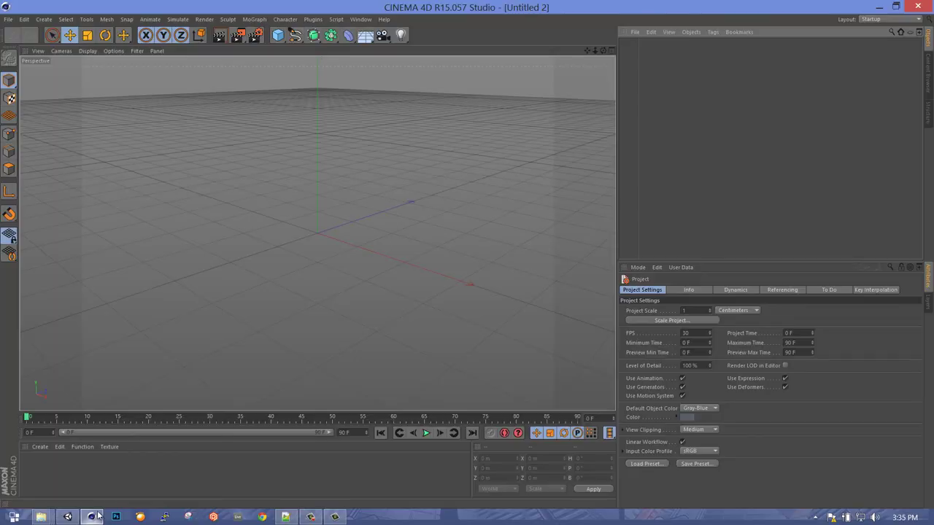
- Start a new empty scene and switch the Project Scale unit from Centimeters to Meters
{"action": "left_click", "coordinate": [8, 19]}
{"action": "left_click", "coordinate": [18, 30]}
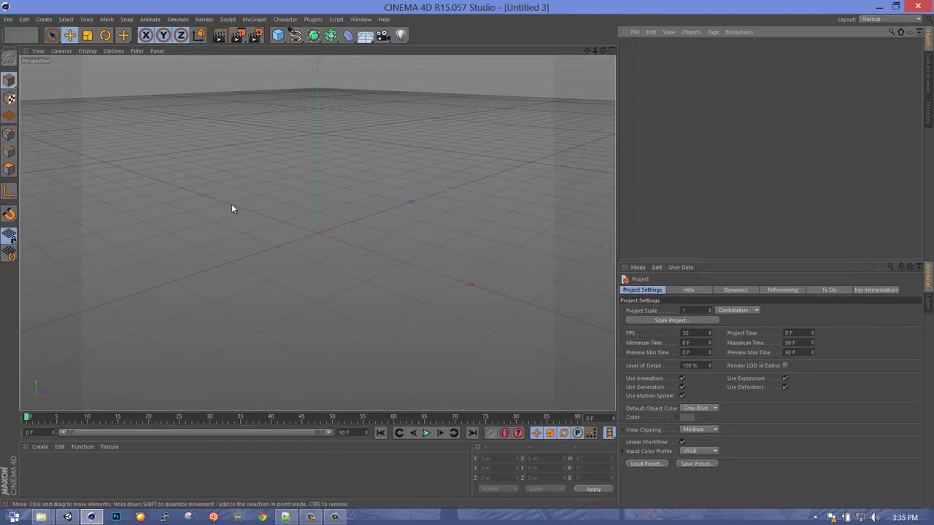
{"action": "left_click", "coordinate": [24, 19]}
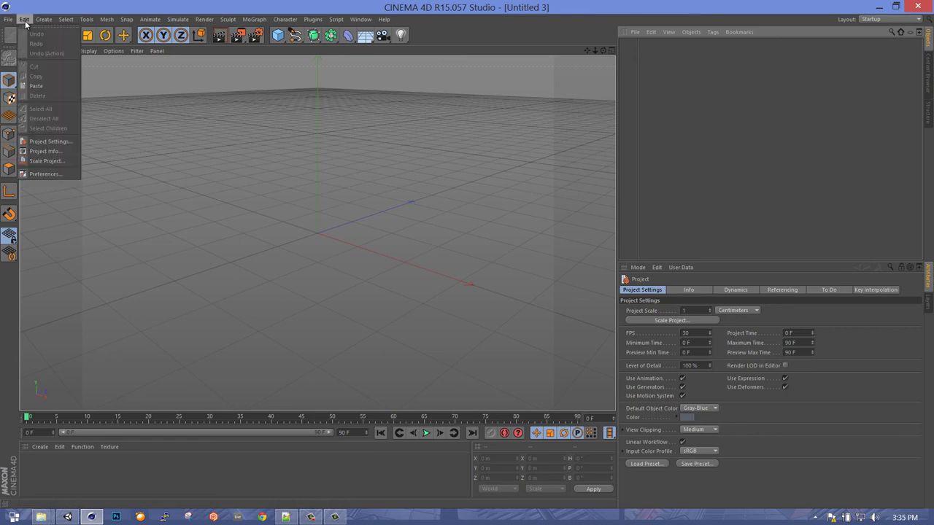
{"action": "left_click", "coordinate": [52, 141]}
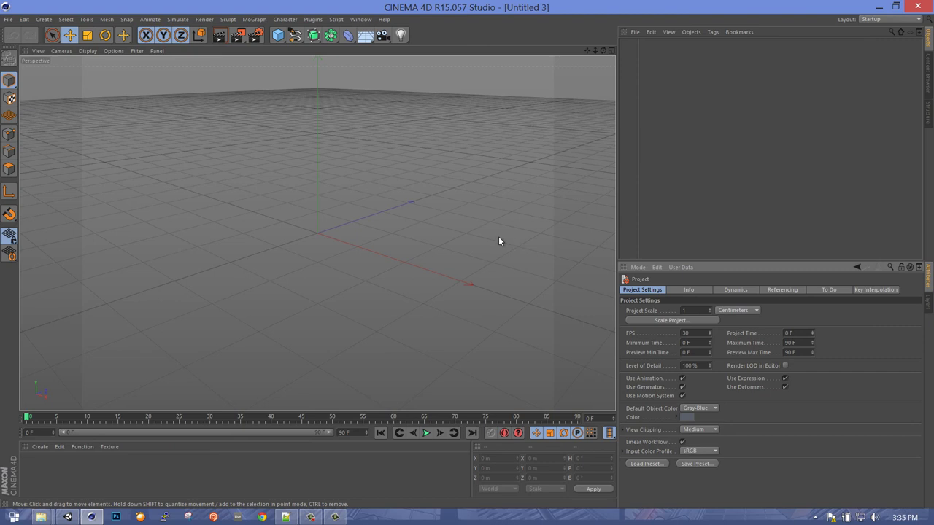
{"action": "left_click", "coordinate": [740, 311]}
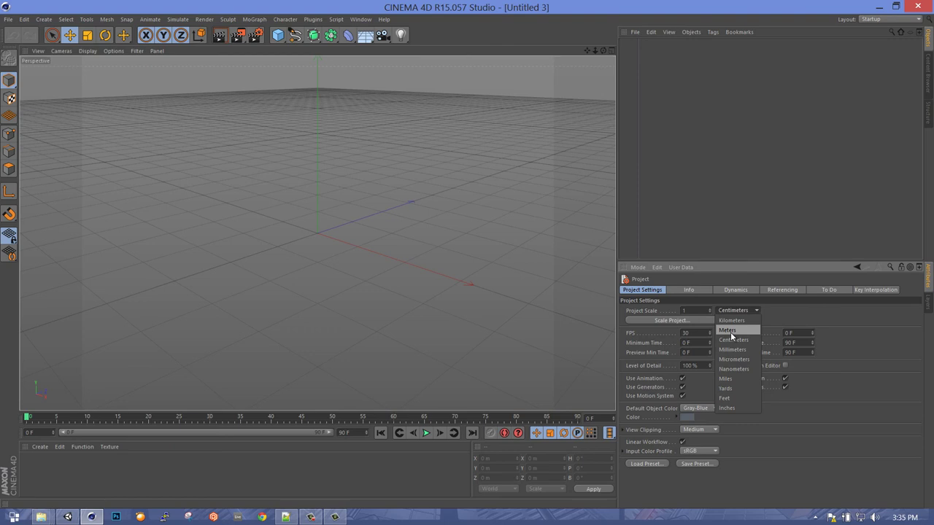
{"action": "left_click", "coordinate": [730, 331]}
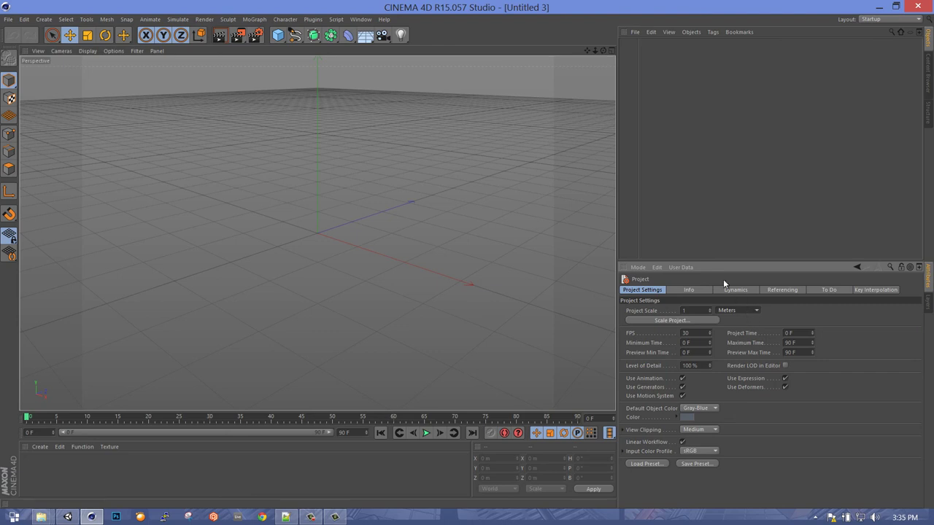
- Add a cube primitive and set its X, Y and Z sizes to 1000 m
{"action": "left_click", "coordinate": [278, 38]}
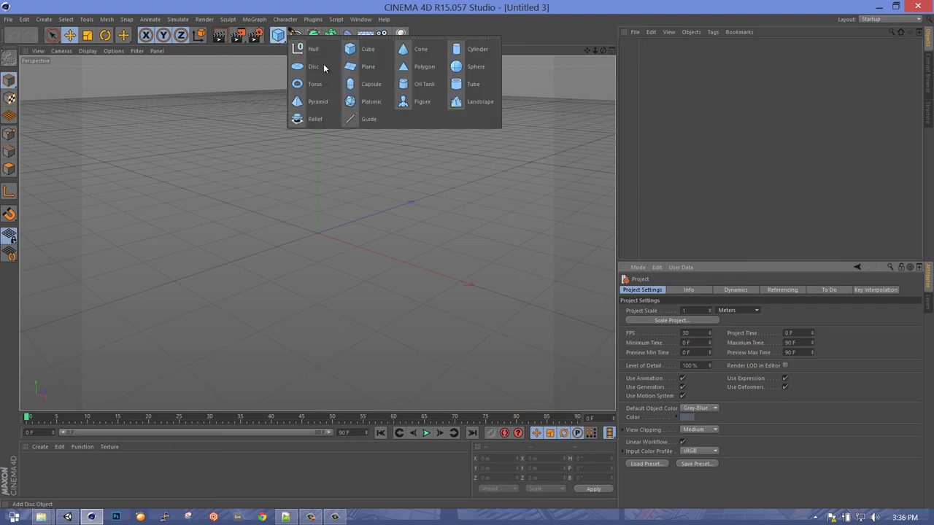
{"action": "left_click", "coordinate": [368, 48]}
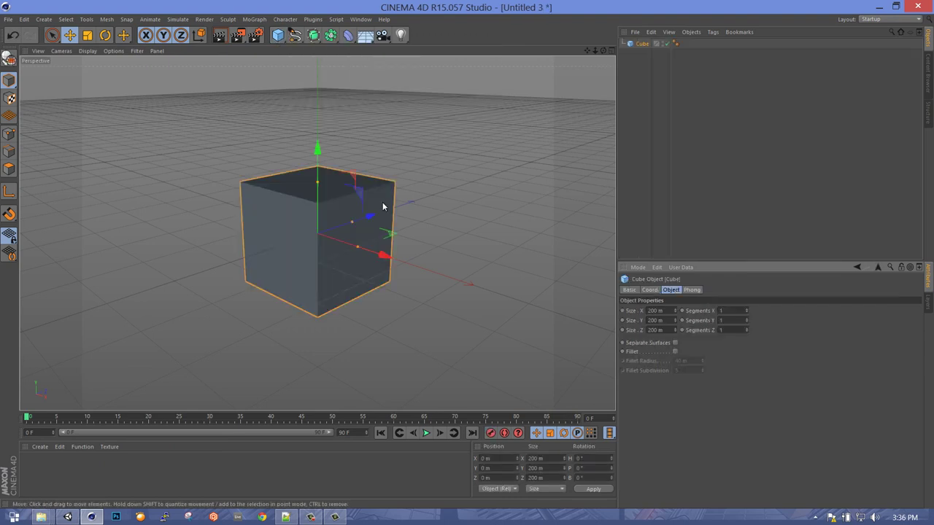
{"action": "left_click", "coordinate": [670, 313]}
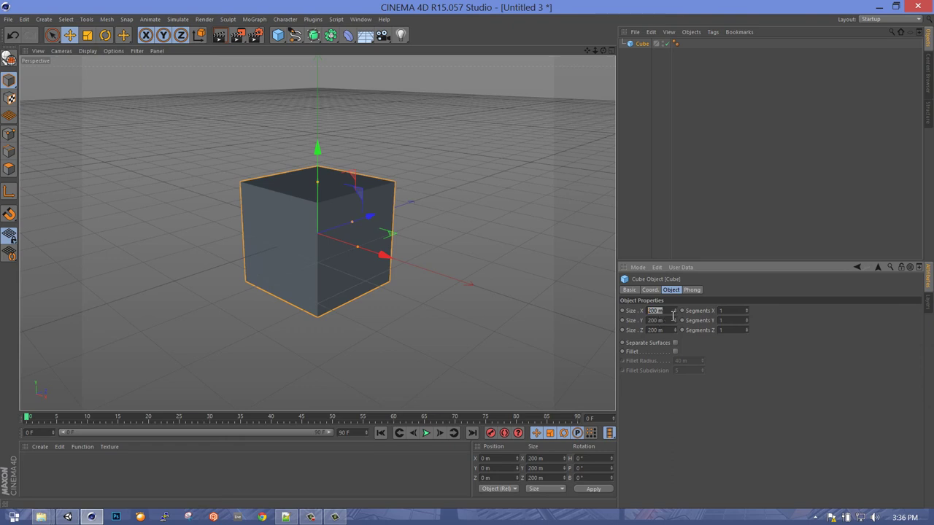
{"action": "type", "text": "1000"}
{"action": "key", "text": "Return"}
{"action": "double_click", "coordinate": [655, 321]}
{"action": "type", "text": "1000"}
{"action": "key", "text": "Return"}
{"action": "double_click", "coordinate": [657, 330]}
{"action": "type", "text": "1000"}
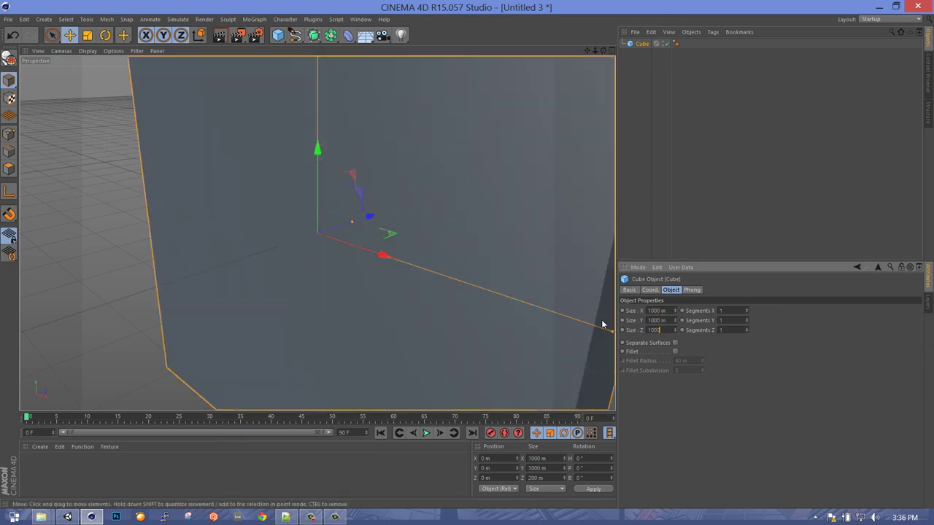
{"action": "key", "text": "Return"}
- Widen the cube to 2000 m along X to form a long box
{"action": "scroll", "coordinate": [459, 210], "scroll_direction": "down", "scroll_amount": 10}
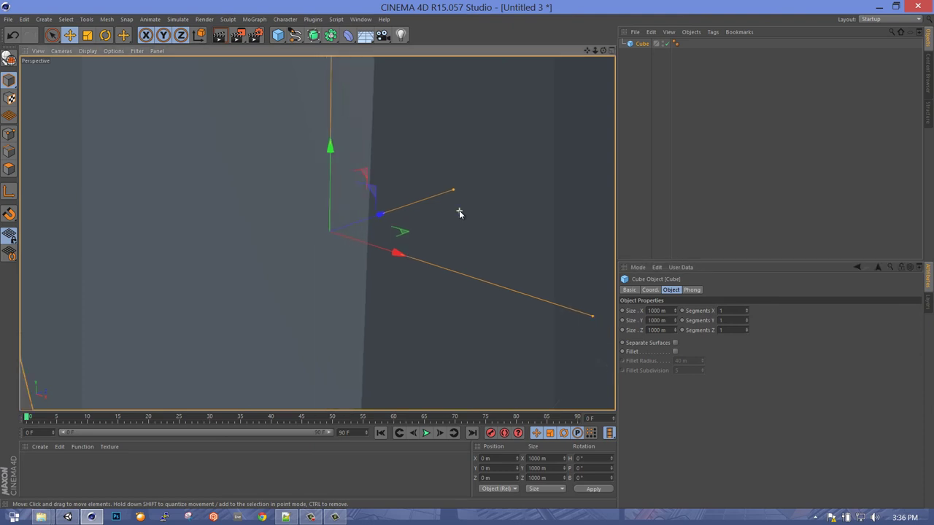
{"action": "left_click_drag", "start_coordinate": [427, 180], "coordinate": [489, 146], "text": "alt"}
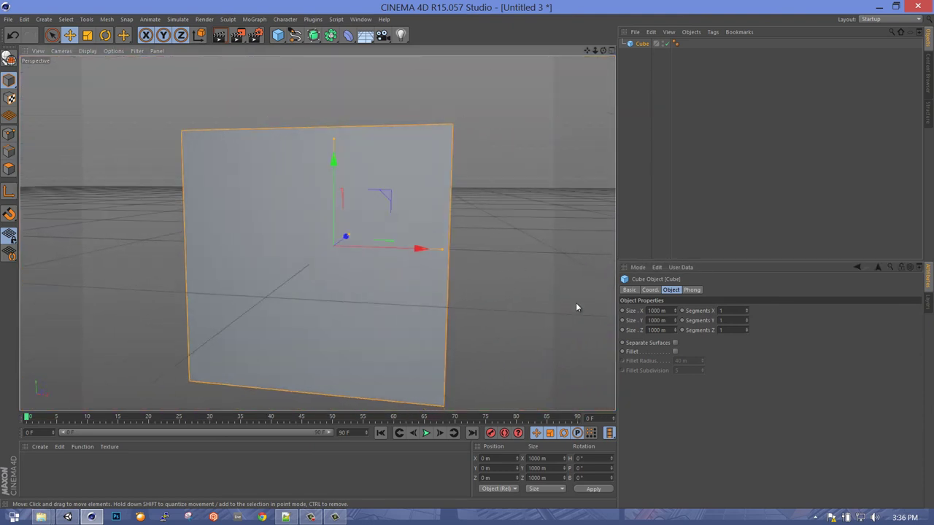
{"action": "left_click", "coordinate": [672, 313]}
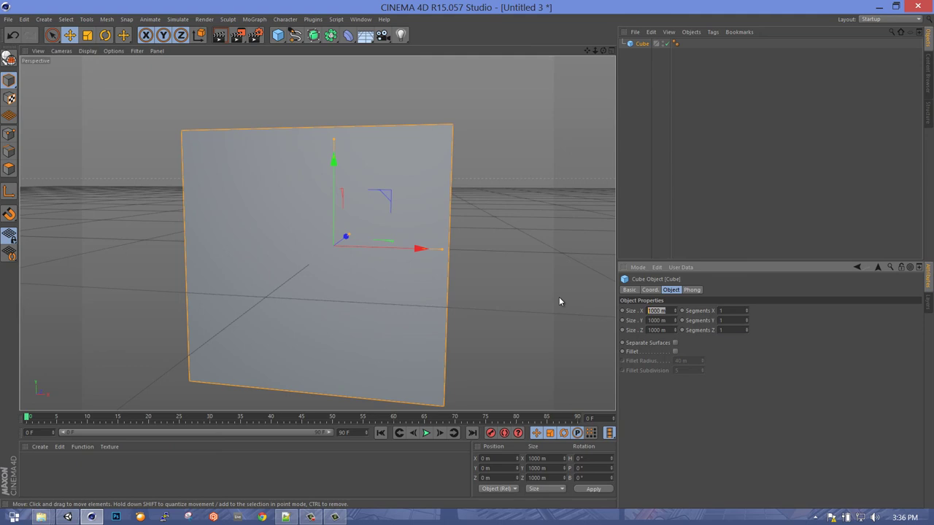
{"action": "type", "text": "3"}
{"action": "type", "text": "000"}
{"action": "key", "text": "Return"}
{"action": "scroll", "coordinate": [421, 212], "scroll_direction": "down", "scroll_amount": 3}
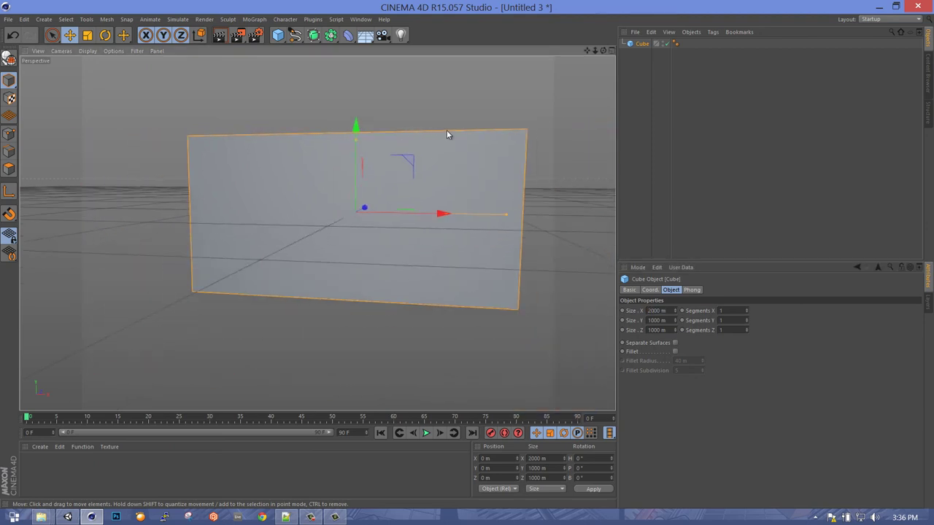
{"action": "left_click_drag", "start_coordinate": [447, 133], "coordinate": [415, 114], "text": "alt"}
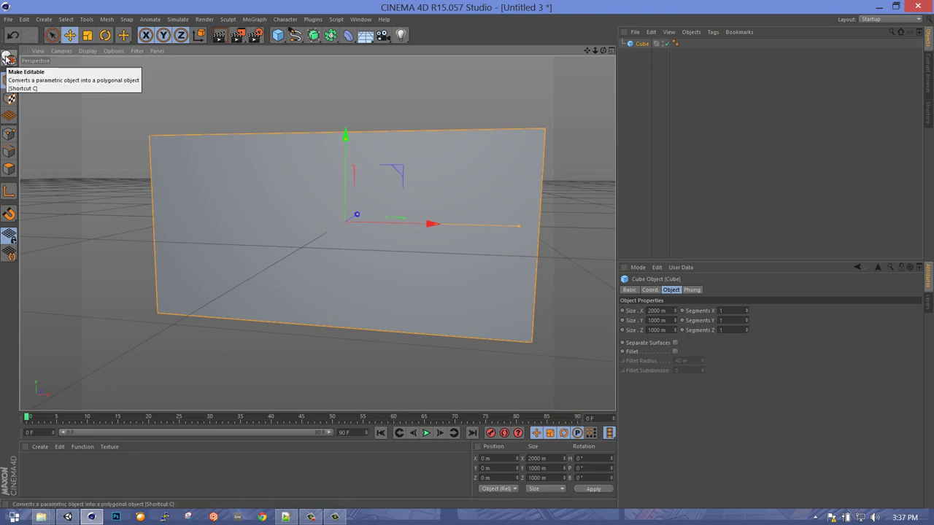
- Make the cube editable and delete its front and back polygons
{"action": "left_click", "coordinate": [7, 58]}
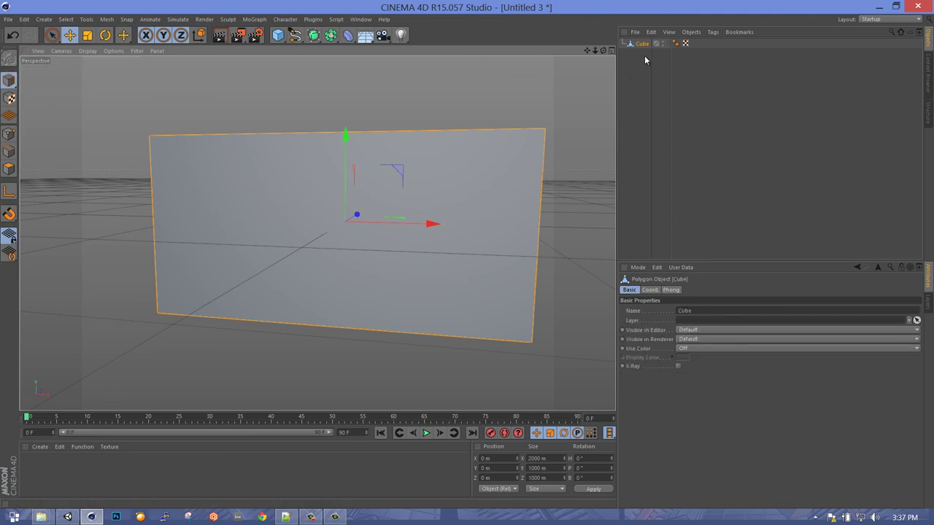
{"action": "left_click", "coordinate": [9, 168]}
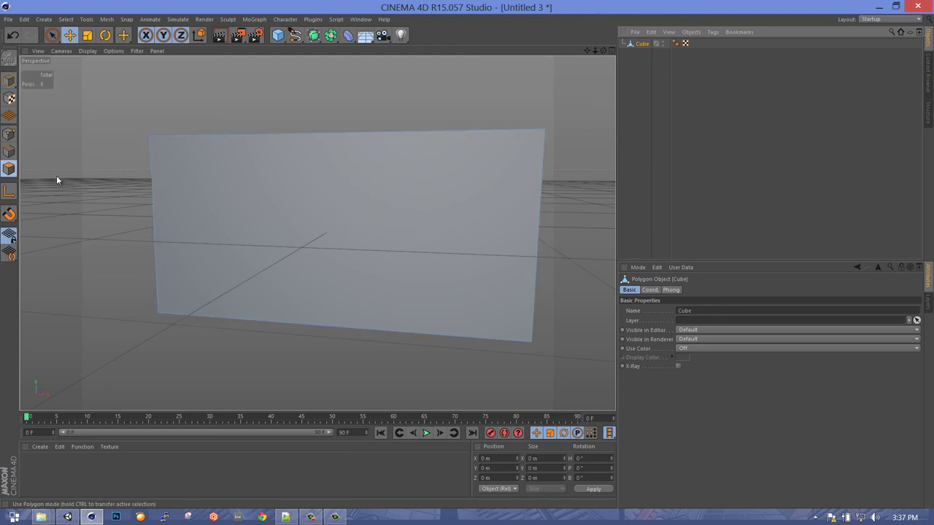
{"action": "left_click", "coordinate": [297, 241]}
{"action": "key", "text": "Delete"}
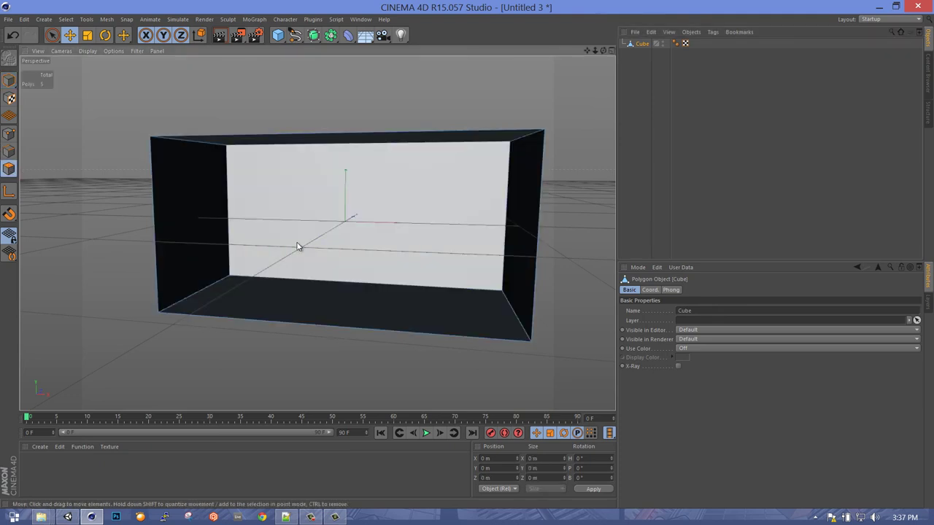
{"action": "left_click", "coordinate": [440, 218]}
{"action": "key", "text": "Delete"}
- Select all four remaining polygons of the open box
{"action": "left_click_drag", "start_coordinate": [338, 151], "coordinate": [423, 223], "text": "alt"}
{"action": "scroll", "coordinate": [414, 196], "scroll_direction": "up", "scroll_amount": 3}
{"action": "scroll", "coordinate": [406, 205], "scroll_direction": "down", "scroll_amount": 1}
{"action": "scroll", "coordinate": [372, 234], "scroll_direction": "down", "scroll_amount": 4}
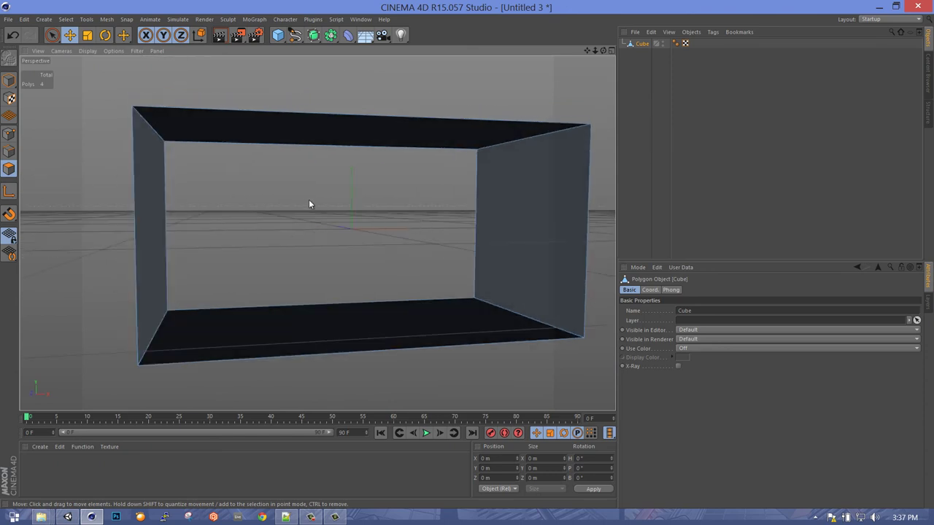
{"action": "key", "text": "ctrl+a"}
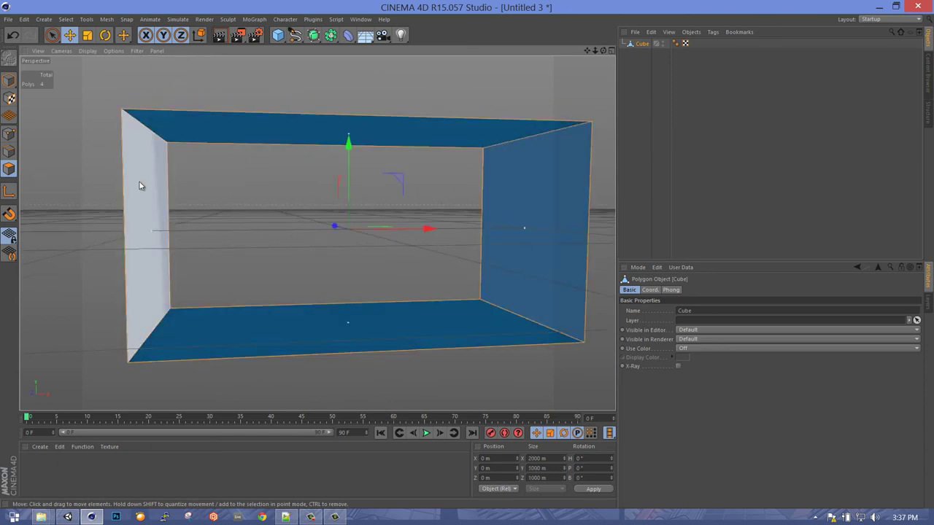
{"action": "scroll", "coordinate": [136, 162], "scroll_direction": "down", "scroll_amount": 3}
{"action": "left_click_drag", "start_coordinate": [133, 139], "coordinate": [223, 148], "text": "alt"}
{"action": "left_click_drag", "start_coordinate": [257, 108], "coordinate": [141, 97], "text": "alt"}
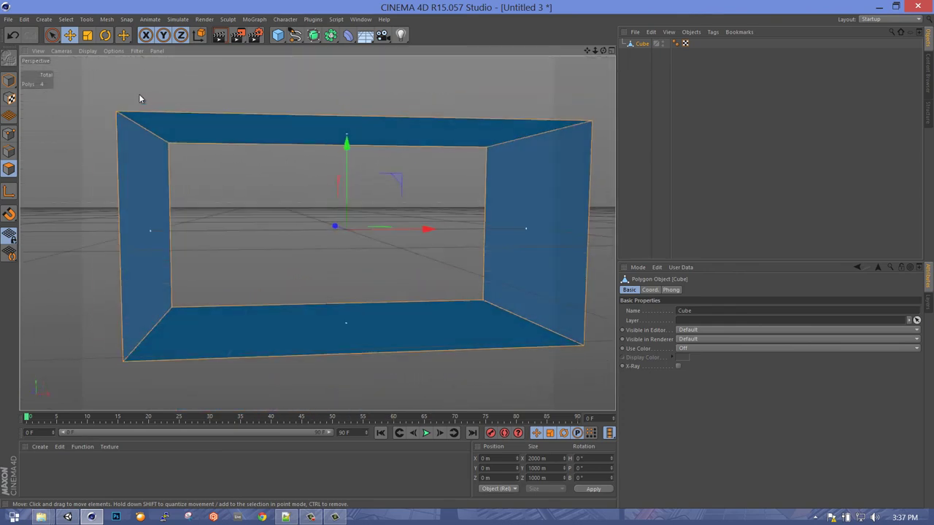
- Reverse the normals of the selected polygons so they face inward
{"action": "left_click", "coordinate": [114, 20]}
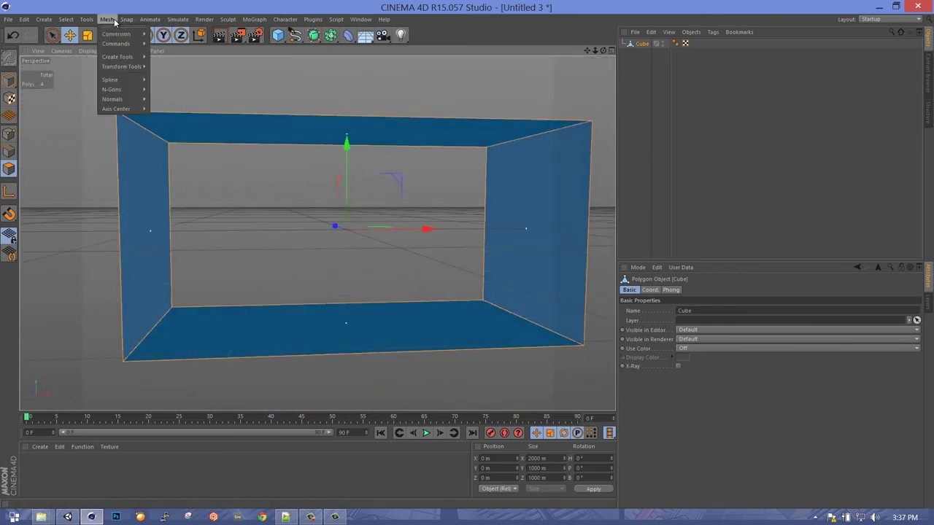
{"action": "mouse_move", "coordinate": [85, 20]}
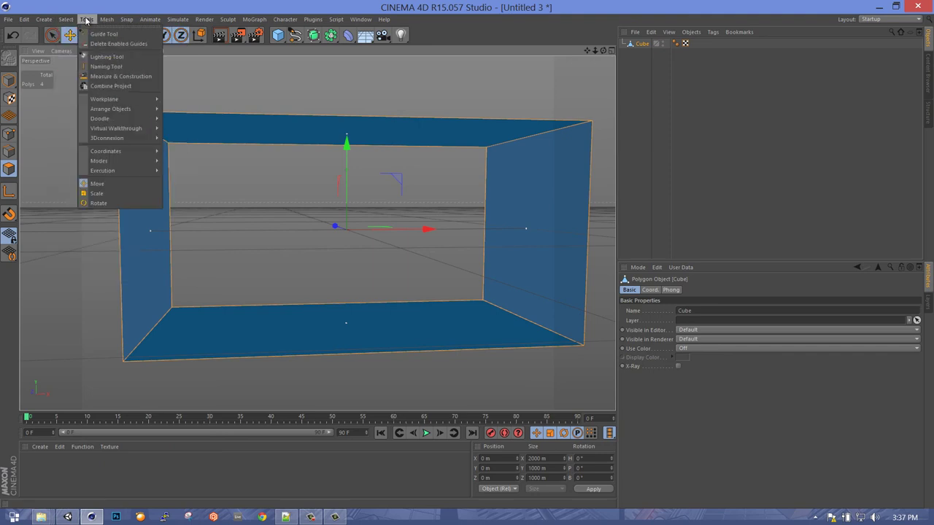
{"action": "key", "text": "Escape"}
{"action": "right_click", "coordinate": [223, 124]}
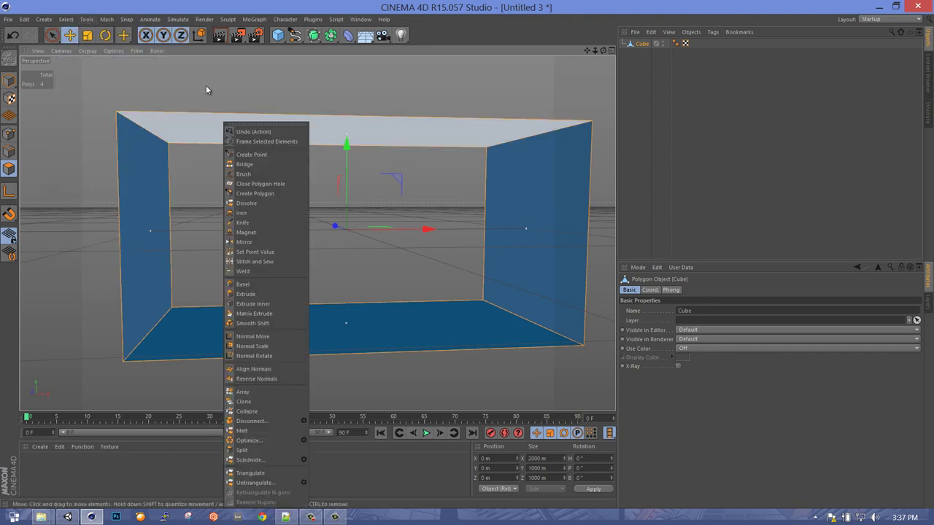
{"action": "key", "text": "Escape"}
{"action": "left_click", "coordinate": [107, 18]}
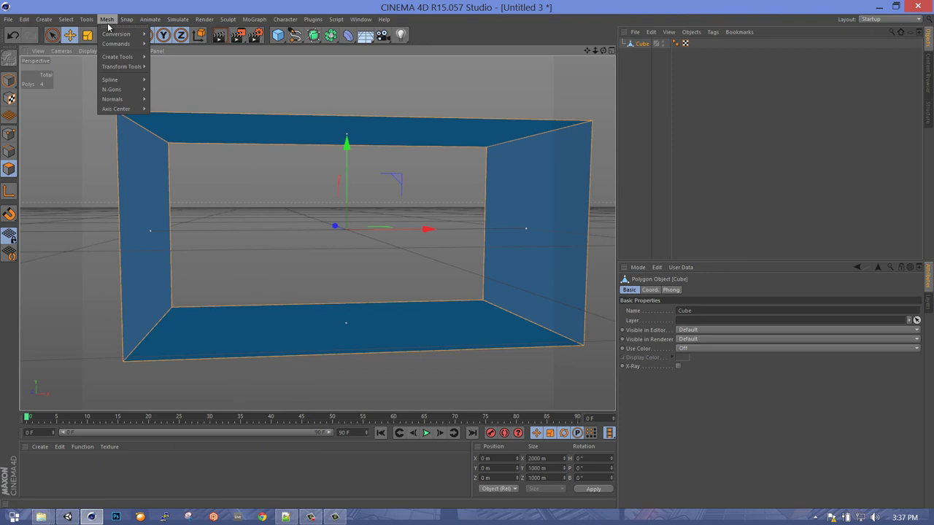
{"action": "mouse_move", "coordinate": [130, 101]}
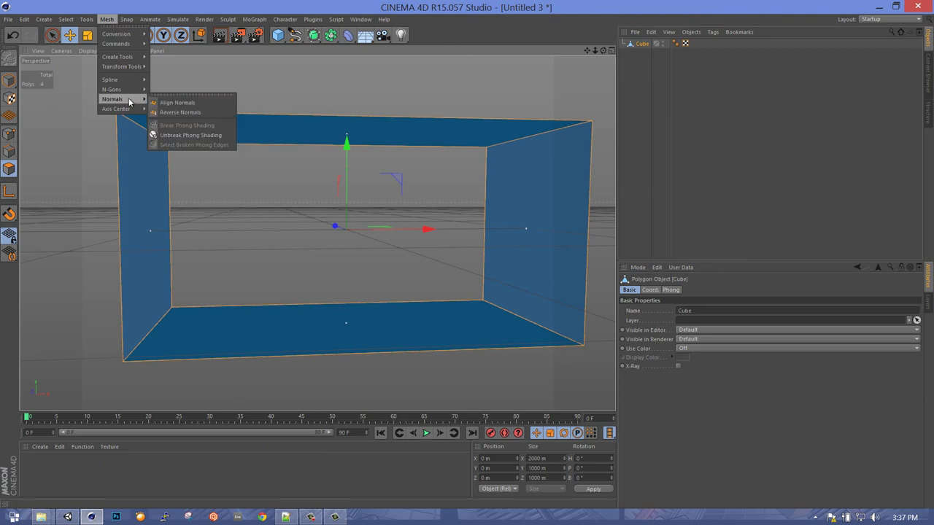
{"action": "left_click", "coordinate": [173, 113]}
- Inspect the open box from several angles and deselect it
{"action": "scroll", "coordinate": [287, 256], "scroll_direction": "up", "scroll_amount": 3}
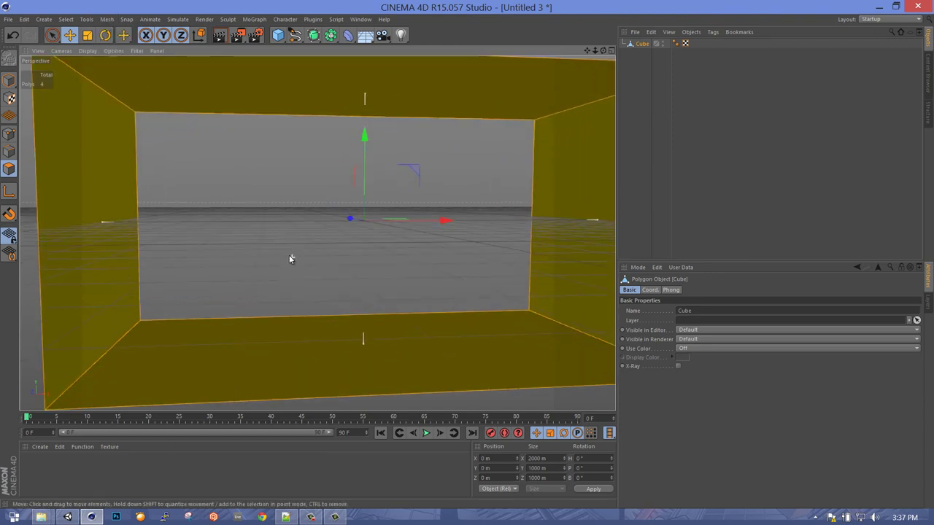
{"action": "left_click_drag", "start_coordinate": [277, 162], "coordinate": [234, 169], "text": "alt"}
{"action": "scroll", "coordinate": [306, 165], "scroll_direction": "down", "scroll_amount": 3}
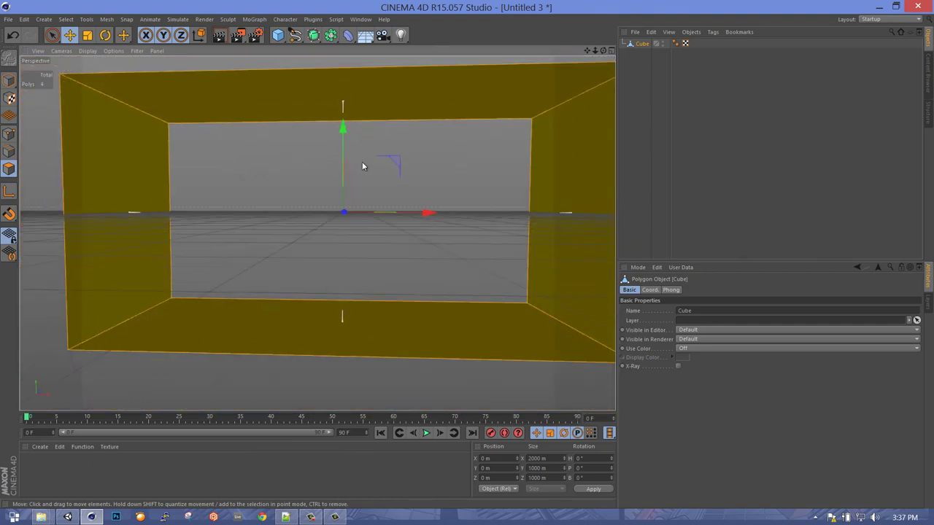
{"action": "left_click_drag", "start_coordinate": [431, 195], "coordinate": [335, 180], "text": "alt"}
{"action": "left_click_drag", "start_coordinate": [231, 139], "coordinate": [330, 155], "text": "alt"}
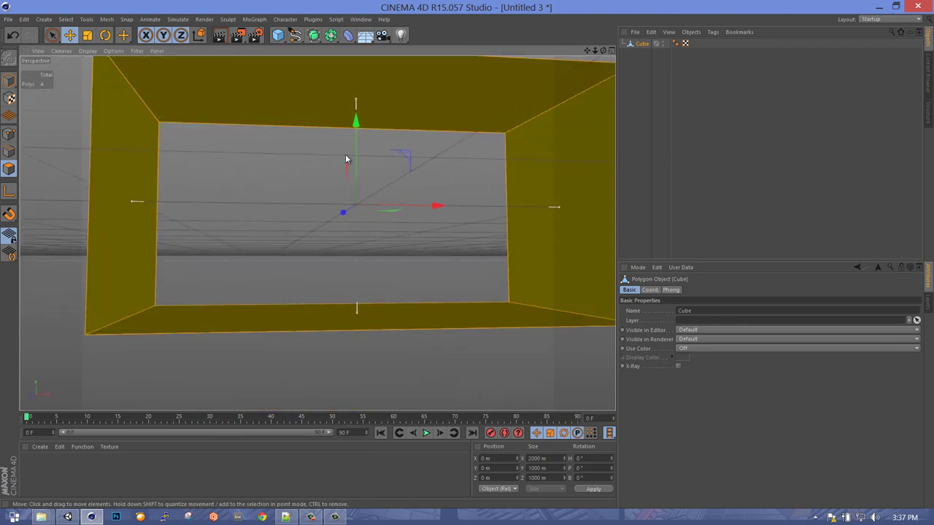
{"action": "left_click_drag", "start_coordinate": [458, 193], "coordinate": [361, 183], "text": "alt"}
{"action": "scroll", "coordinate": [361, 183], "scroll_direction": "up", "scroll_amount": 6}
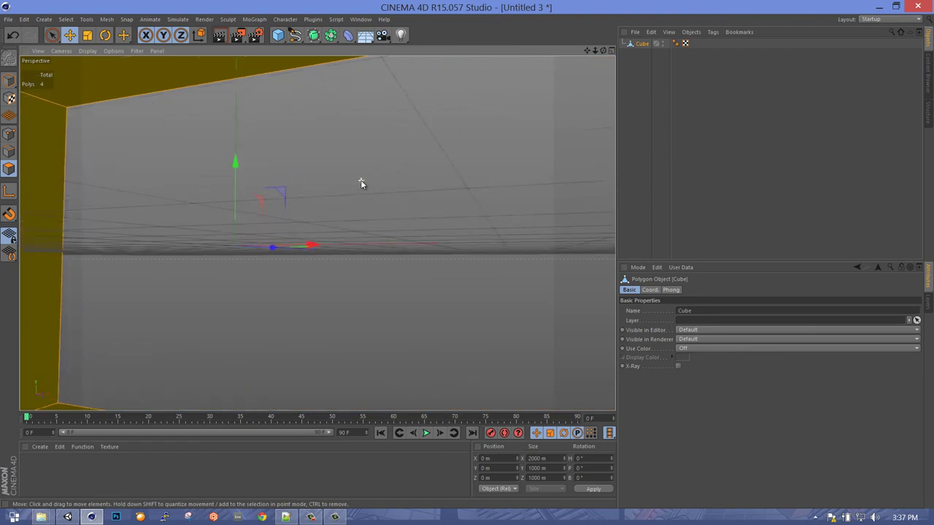
{"action": "scroll", "coordinate": [363, 185], "scroll_direction": "down", "scroll_amount": 5}
{"action": "left_click_drag", "start_coordinate": [365, 186], "coordinate": [316, 203], "text": "alt"}
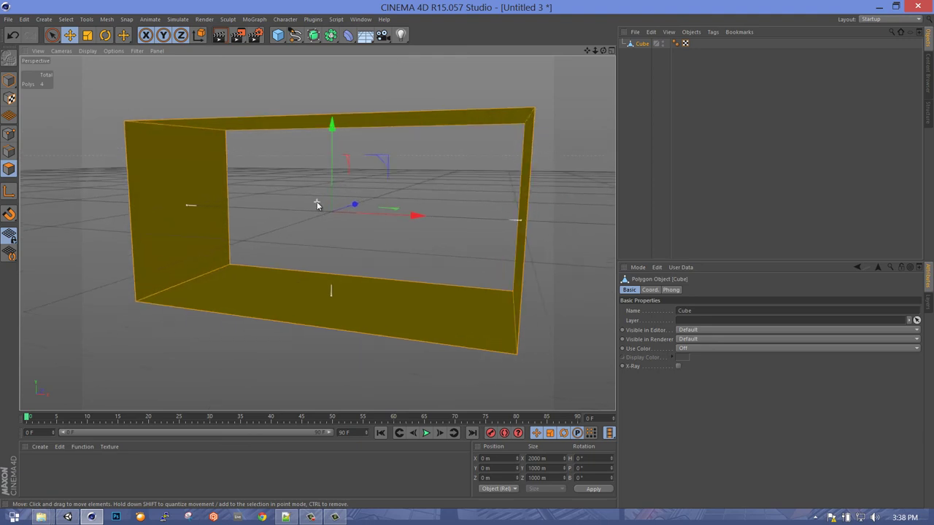
{"action": "scroll", "coordinate": [317, 202], "scroll_direction": "up", "scroll_amount": 3}
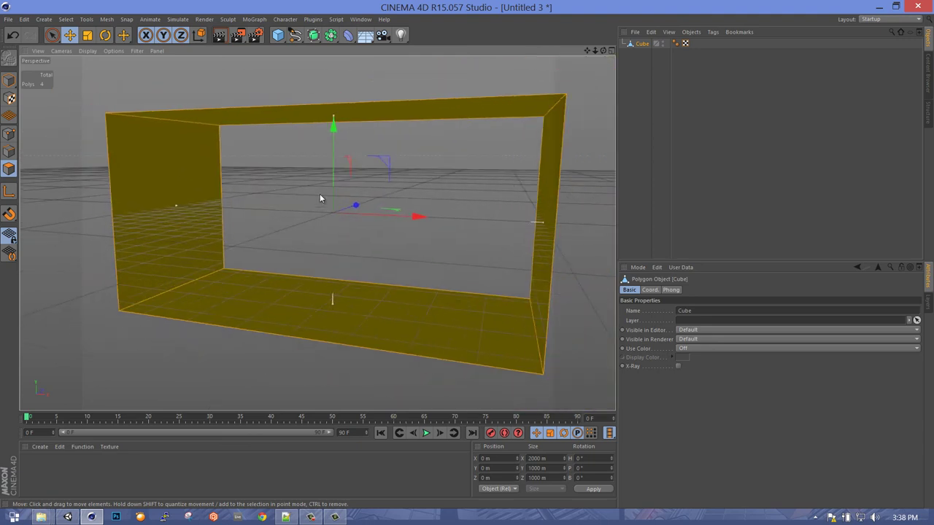
{"action": "left_click", "coordinate": [285, 70]}
{"action": "left_click_drag", "start_coordinate": [252, 75], "coordinate": [281, 71], "text": "alt"}
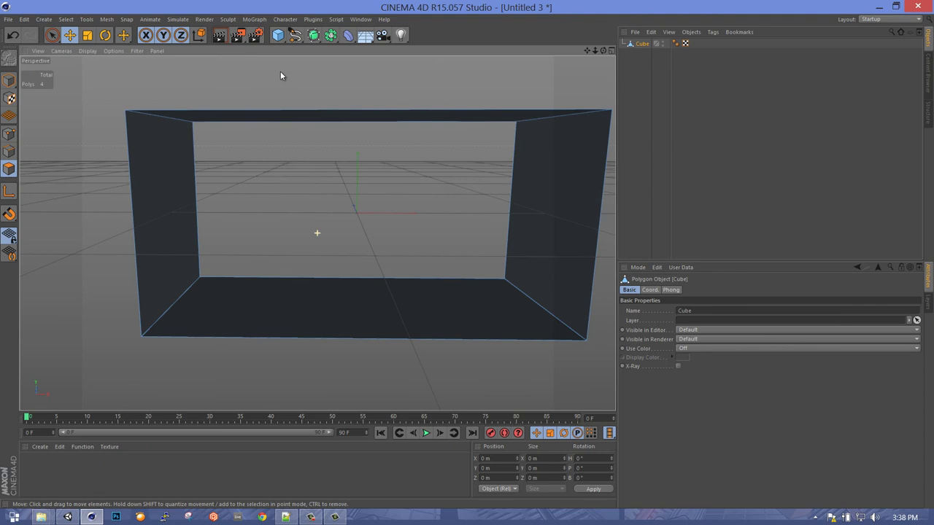
{"action": "left_click", "coordinate": [8, 20]}
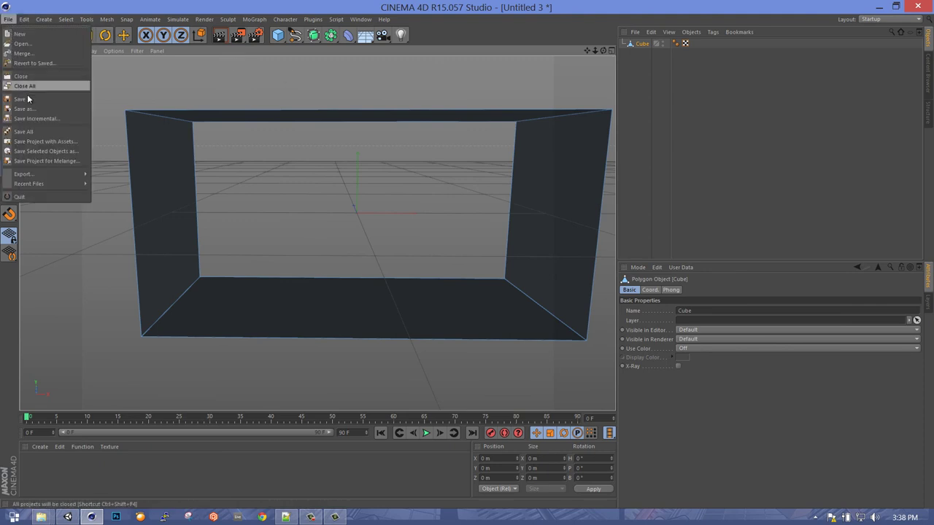
- Create a new material named Corridor with colour R 1, G 0, B 204
{"action": "left_click", "coordinate": [48, 449]}
{"action": "left_click", "coordinate": [47, 449]}
{"action": "left_click", "coordinate": [58, 363]}
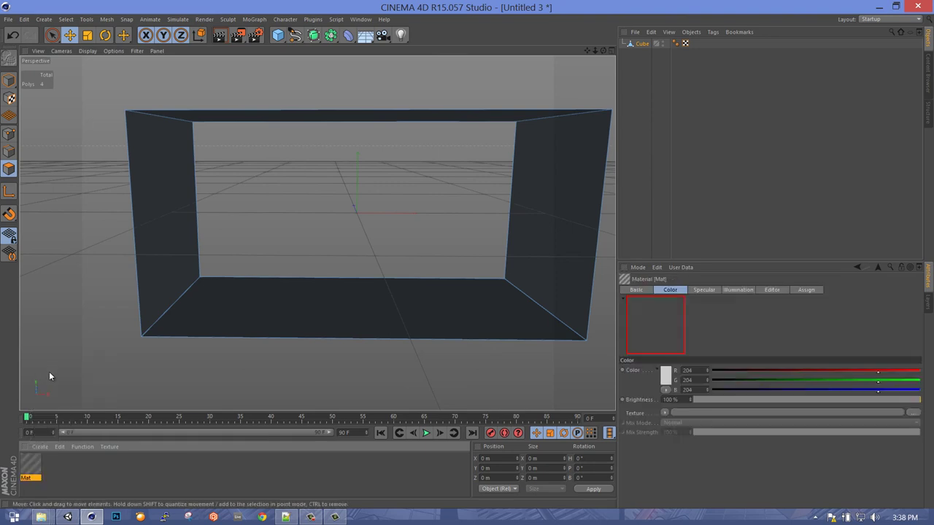
{"action": "double_click", "coordinate": [30, 467]}
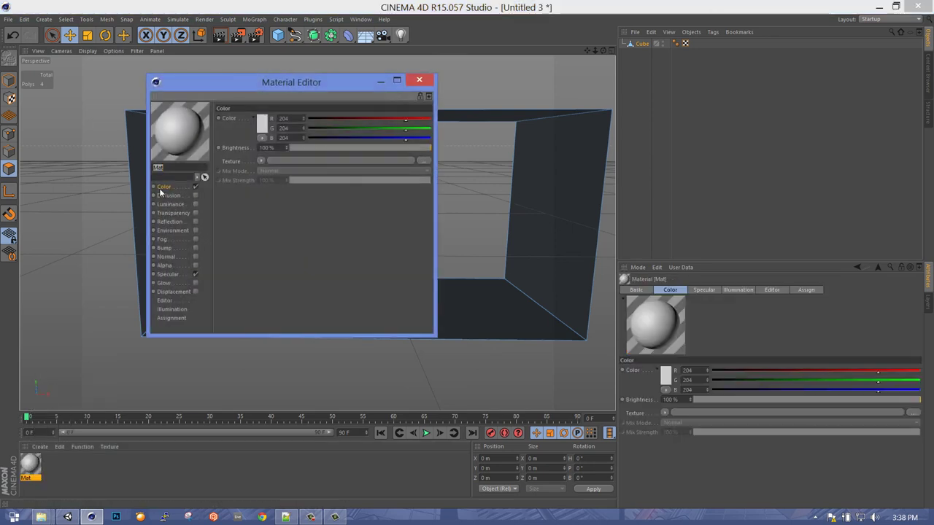
{"action": "type", "text": "Conridor"}
{"action": "key", "text": "Return"}
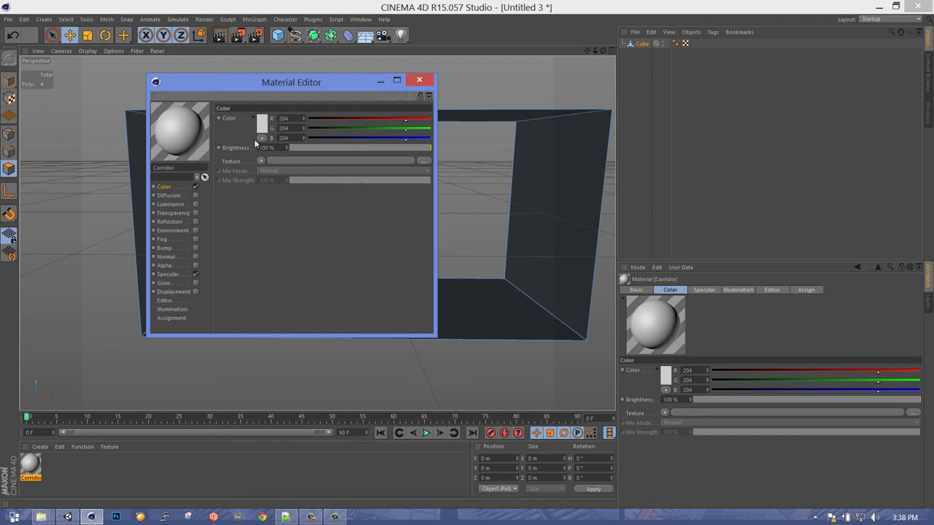
{"action": "left_click", "coordinate": [321, 127]}
{"action": "left_click", "coordinate": [309, 119]}
{"action": "left_click", "coordinate": [307, 128]}
{"action": "left_click", "coordinate": [420, 80]}
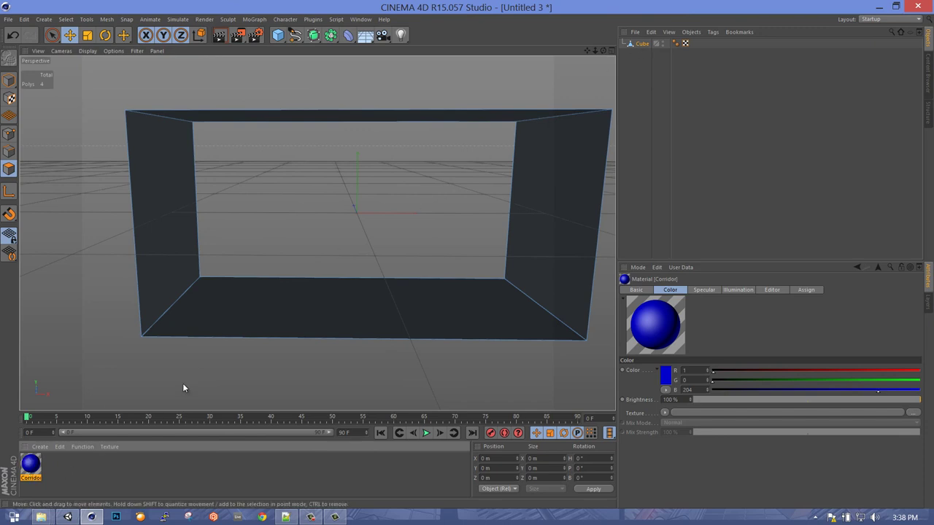
- Apply the Corridor material to the cube and rename the object Corridor
{"action": "left_click_drag", "start_coordinate": [45, 475], "coordinate": [645, 48]}
{"action": "left_click", "coordinate": [645, 45]}
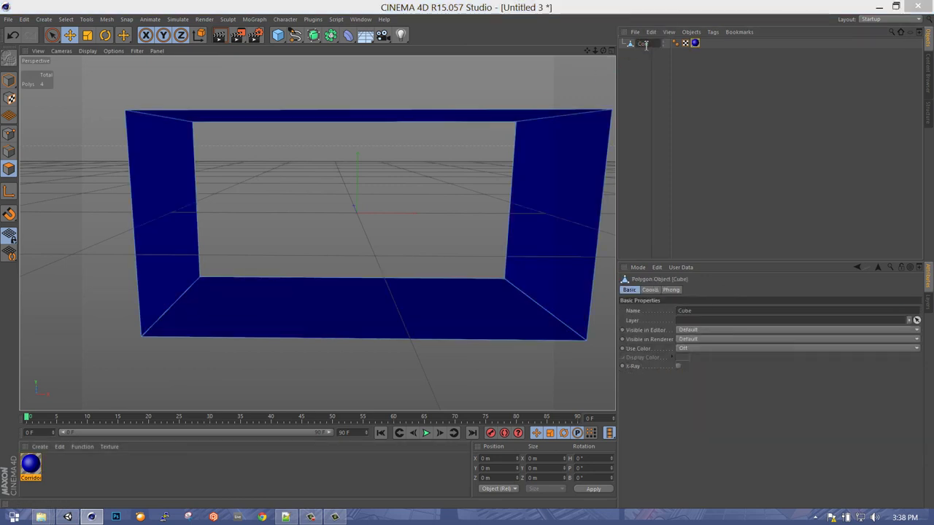
{"action": "key", "text": "Return"}
{"action": "left_click_drag", "start_coordinate": [412, 175], "coordinate": [373, 227], "text": "alt"}
{"action": "left_click_drag", "start_coordinate": [336, 213], "coordinate": [357, 187], "text": "alt"}
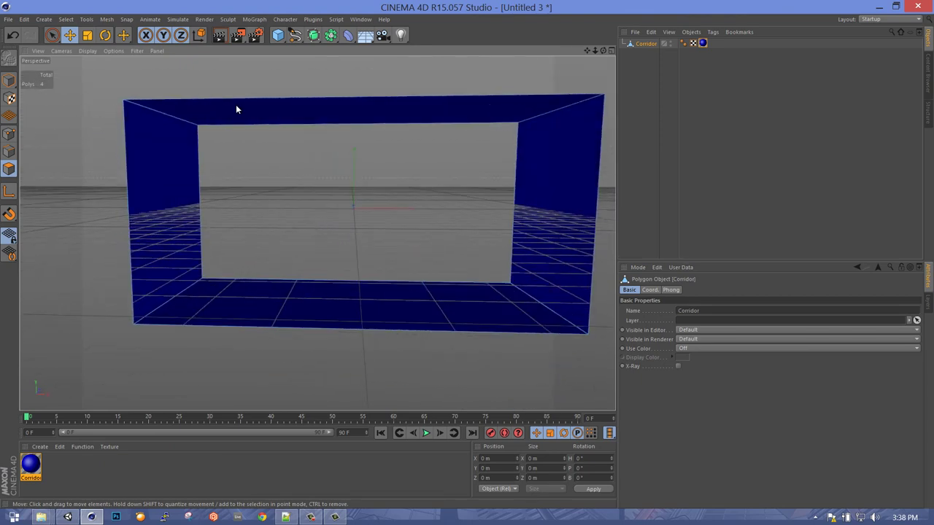
{"action": "left_click", "coordinate": [9, 19]}
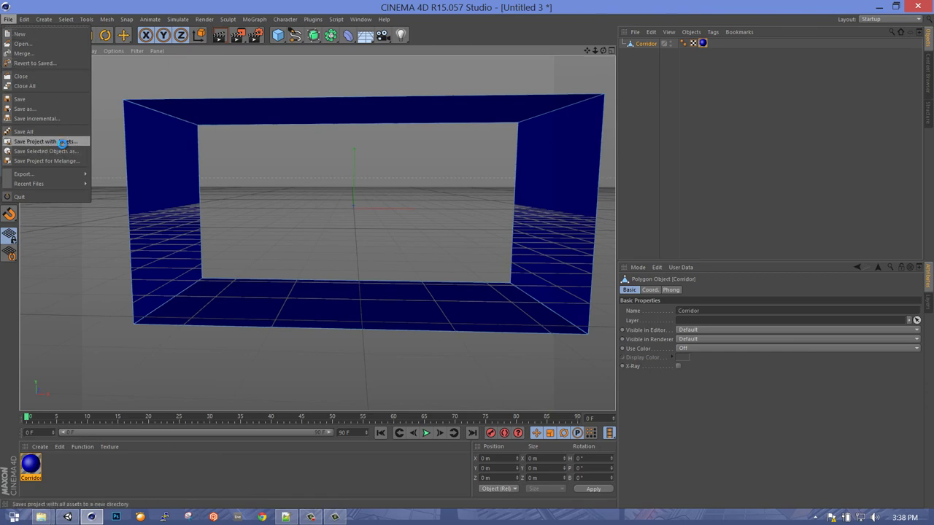
- Save the project with assets as Corridor_2000M.c4d in the Playground Assets/Models folder
{"action": "left_click", "coordinate": [62, 143]}
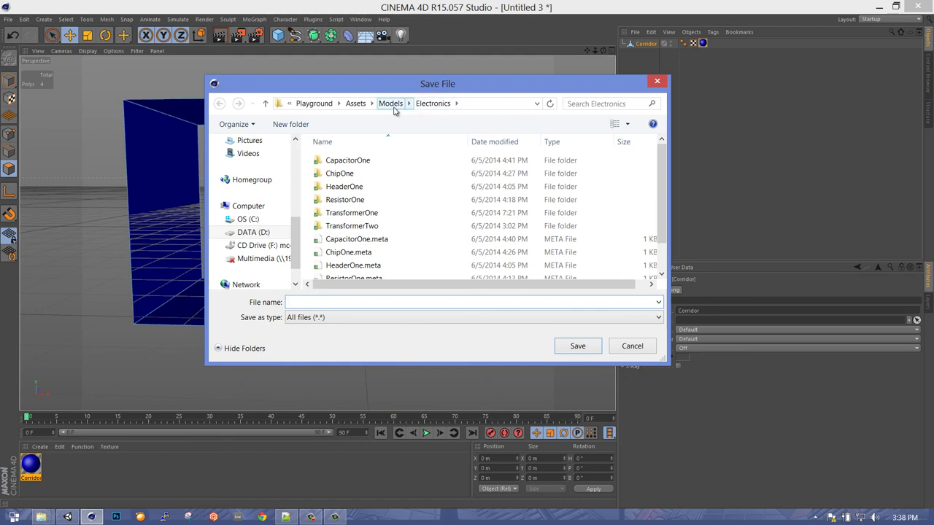
{"action": "left_click", "coordinate": [313, 104]}
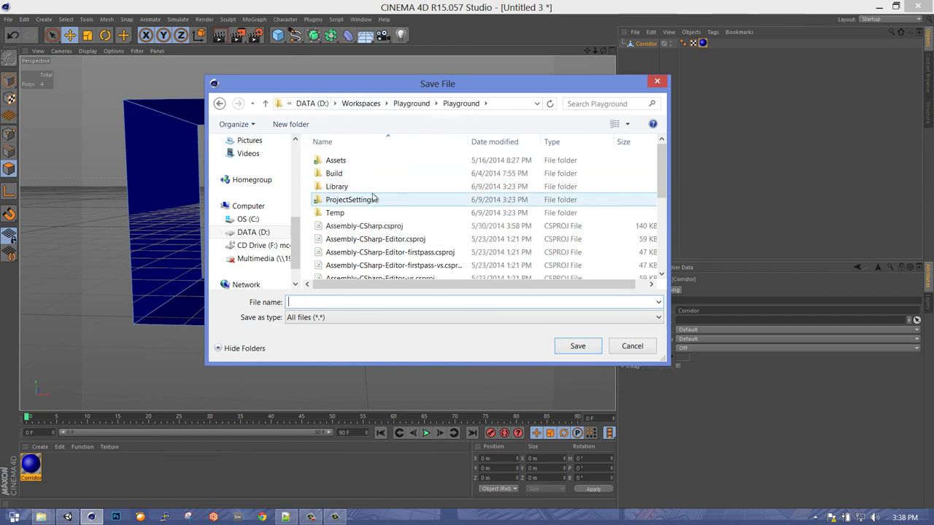
{"action": "double_click", "coordinate": [337, 161]}
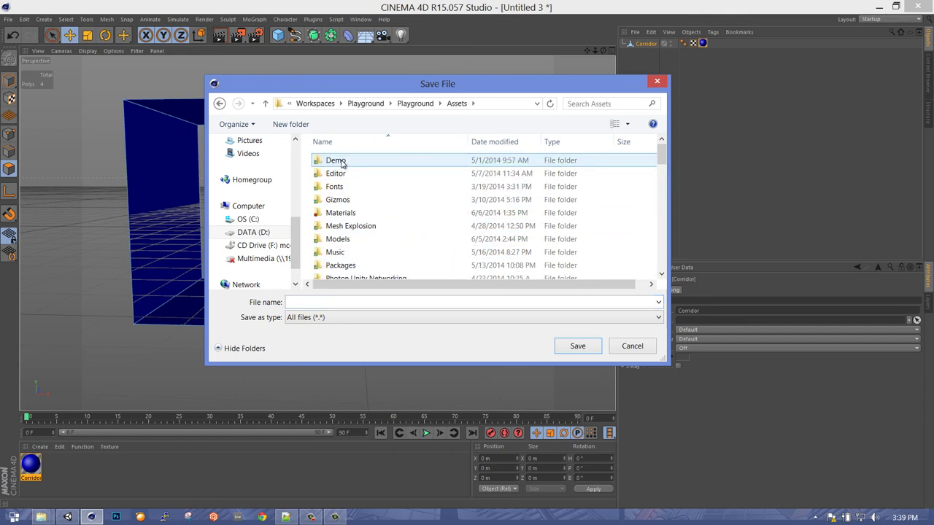
{"action": "double_click", "coordinate": [336, 239]}
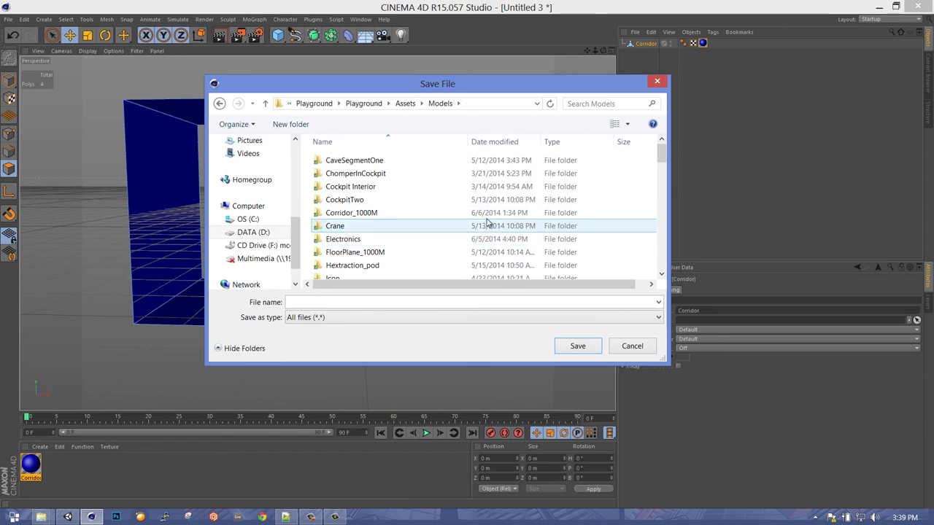
{"action": "scroll", "coordinate": [449, 200], "scroll_direction": "down", "scroll_amount": 5}
{"action": "scroll", "coordinate": [438, 204], "scroll_direction": "up", "scroll_amount": 5}
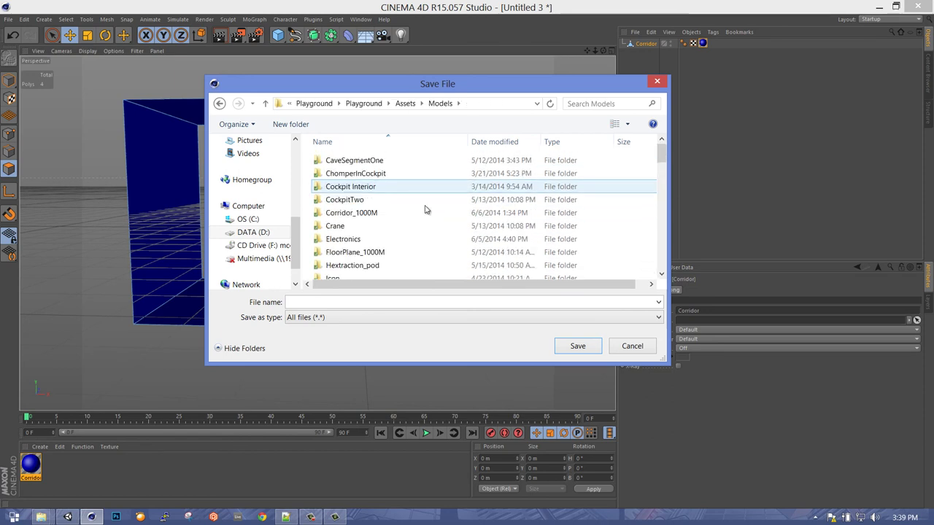
{"action": "left_click", "coordinate": [329, 301]}
{"action": "type", "text": "C"}
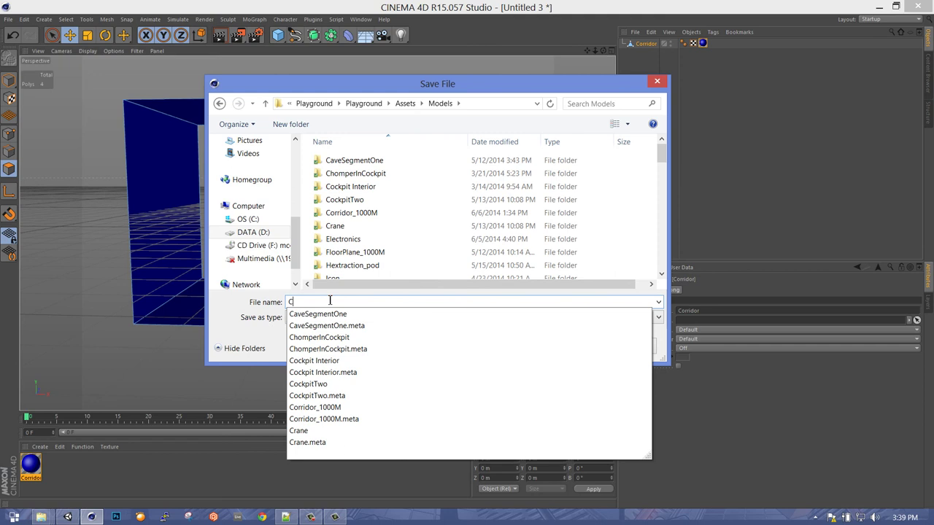
{"action": "type", "text": "orridor_200M"}
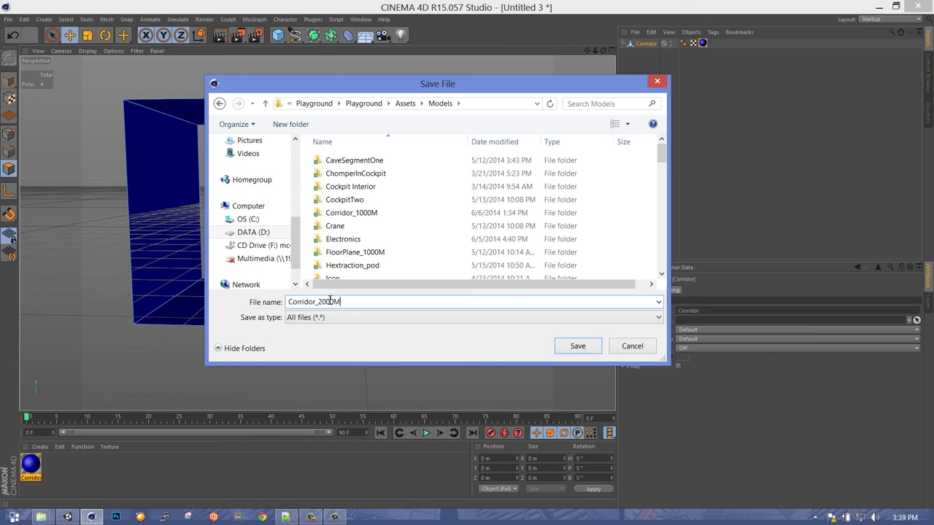
{"action": "key", "text": "Return"}
{"action": "left_click_drag", "start_coordinate": [333, 302], "coordinate": [358, 246], "text": "alt"}
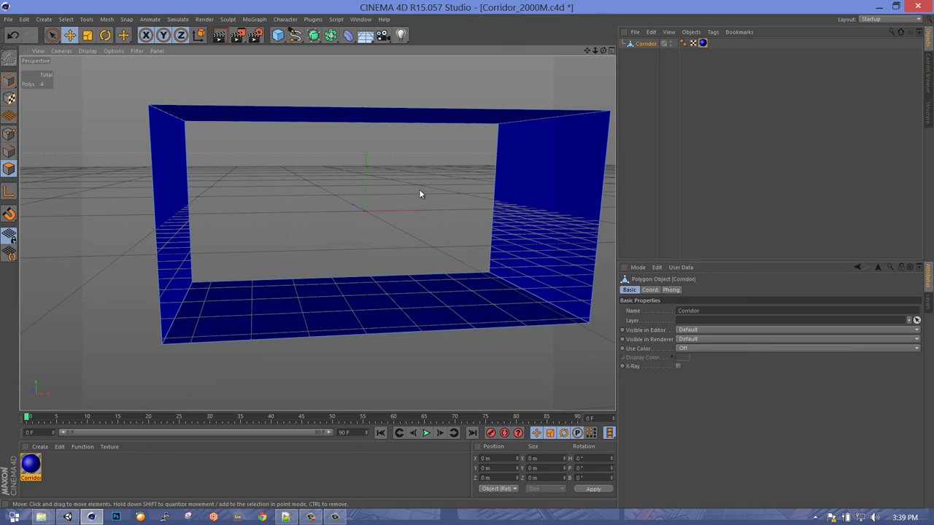
- Export the corridor as Corridor_2000M.fbx, accepting the default FBX export settings
{"action": "left_click_drag", "start_coordinate": [428, 145], "coordinate": [402, 150], "text": "alt"}
{"action": "left_click", "coordinate": [7, 19]}
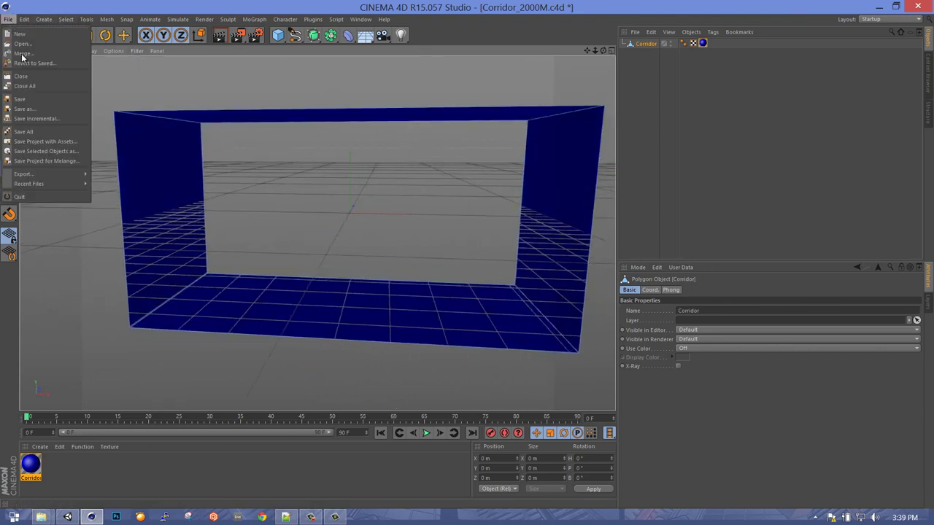
{"action": "mouse_move", "coordinate": [62, 174]}
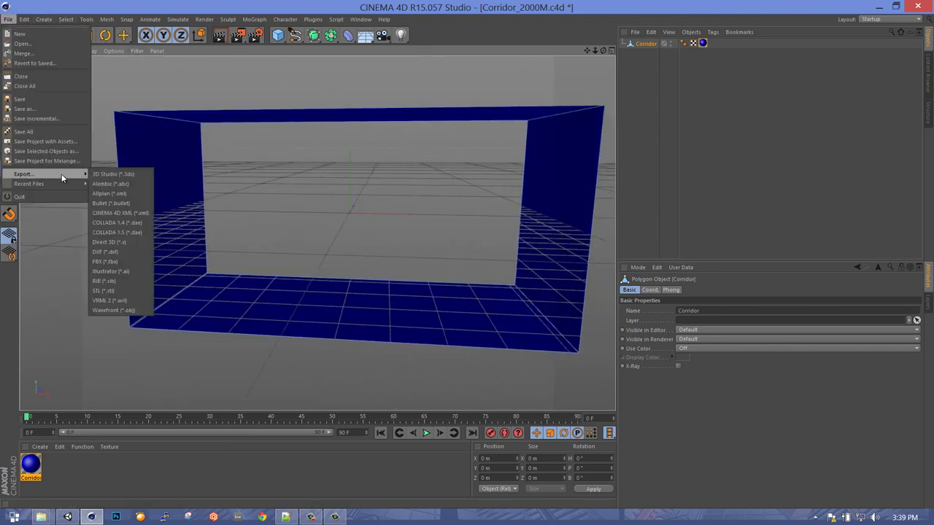
{"action": "left_click", "coordinate": [115, 260]}
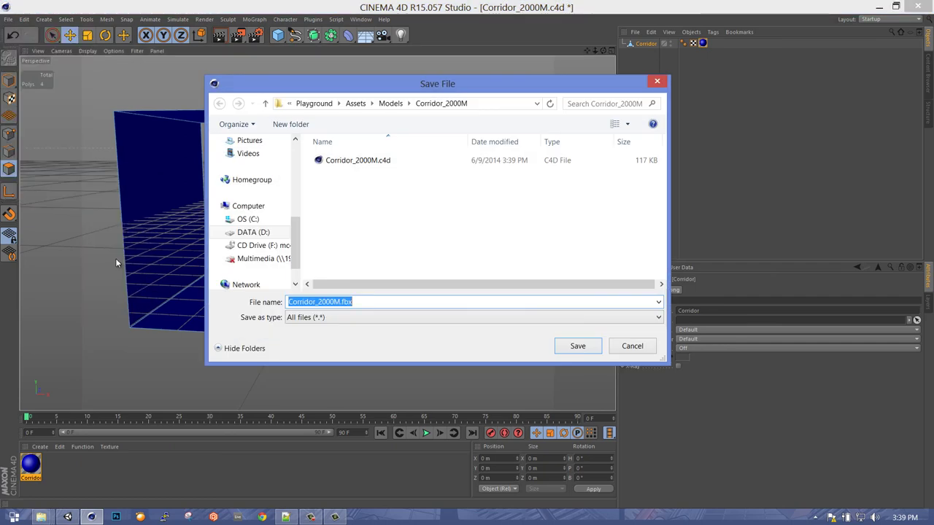
{"action": "left_click", "coordinate": [578, 347]}
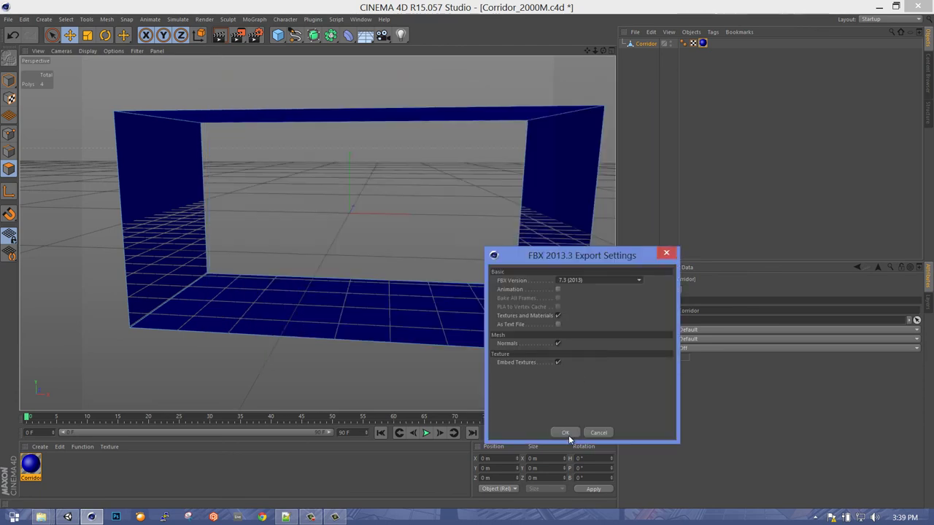
{"action": "left_click", "coordinate": [567, 434]}
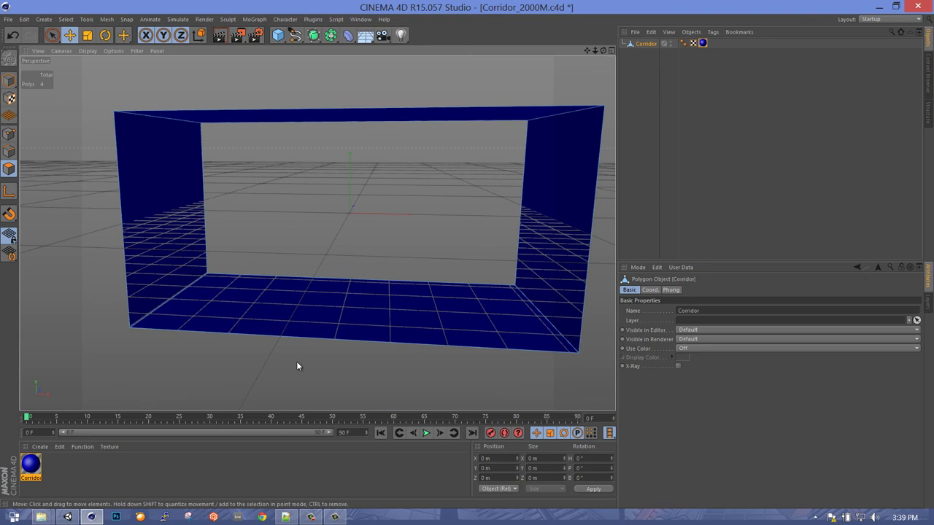
- In Unity, browse to Assets/Models/Corridor_2000M and select the Corridor_2000M model
{"action": "left_click", "coordinate": [68, 518]}
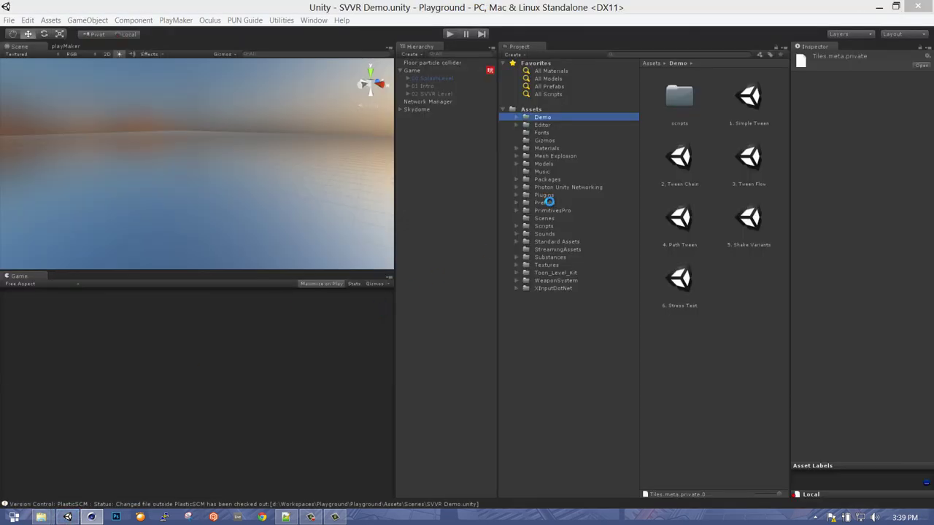
{"action": "left_click", "coordinate": [516, 164]}
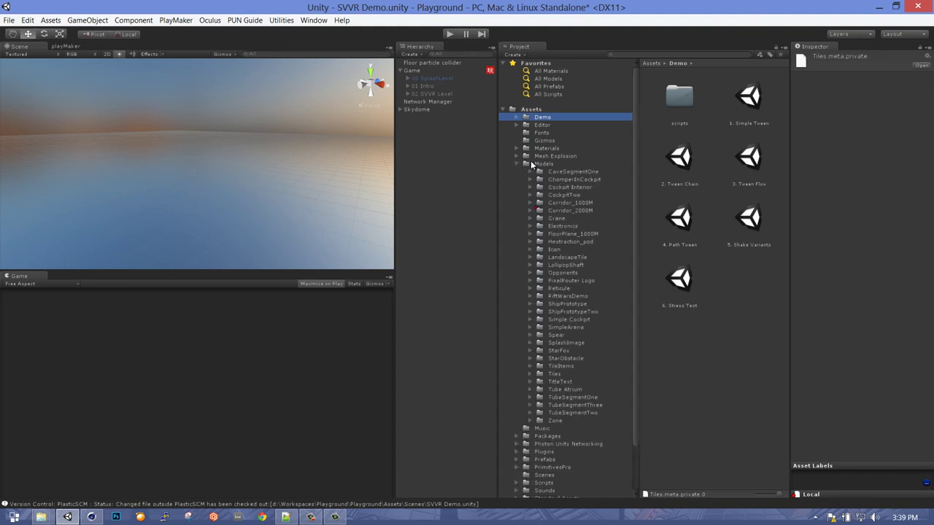
{"action": "left_click", "coordinate": [559, 211]}
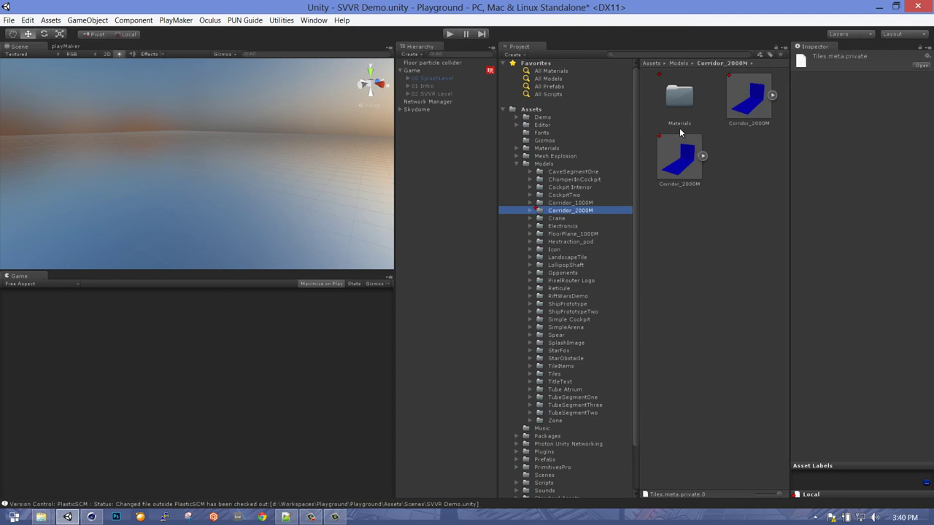
{"action": "left_click", "coordinate": [667, 168]}
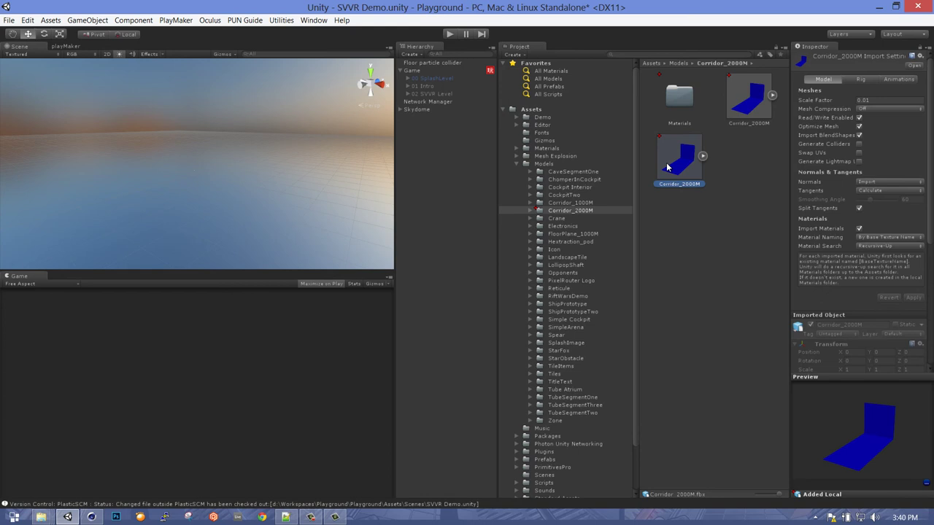
- Set the model's Scale Factor to 1, enable Generate Colliders, and apply the changes
{"action": "left_click", "coordinate": [888, 100]}
{"action": "type", "text": "1"}
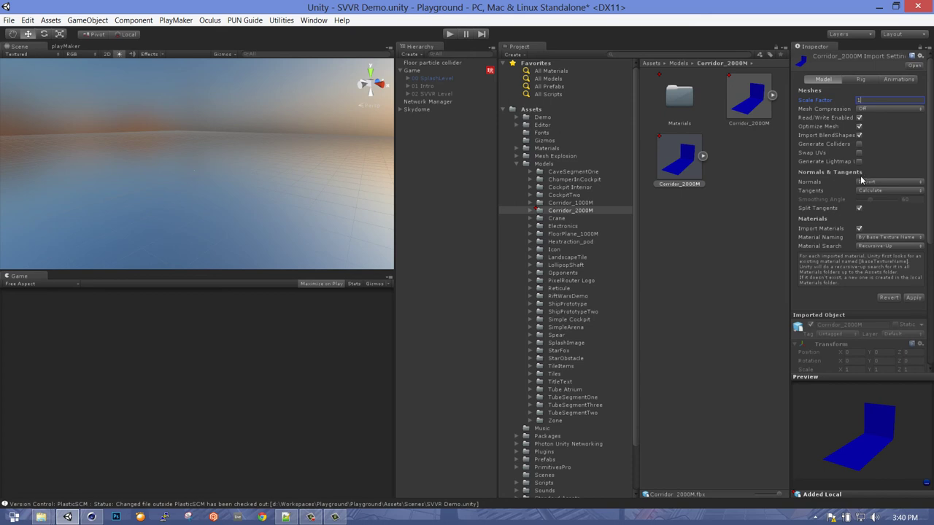
{"action": "left_click", "coordinate": [860, 144]}
{"action": "left_click", "coordinate": [915, 297]}
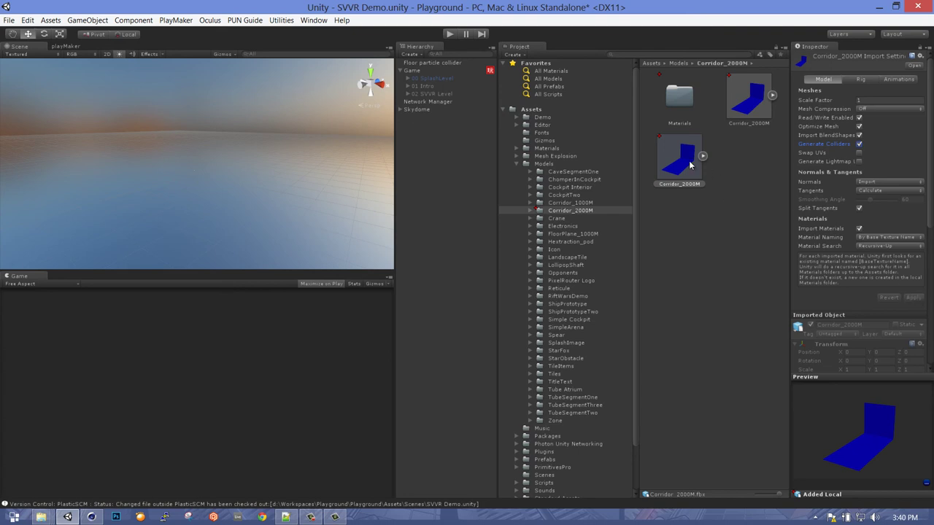
- Drop the Corridor_2000M model into the SVVR Demo scene and locate its Corridor material in the Materials folder
{"action": "left_click_drag", "start_coordinate": [690, 165], "coordinate": [300, 100]}
{"action": "left_click_drag", "start_coordinate": [246, 132], "coordinate": [248, 134], "text": "alt"}
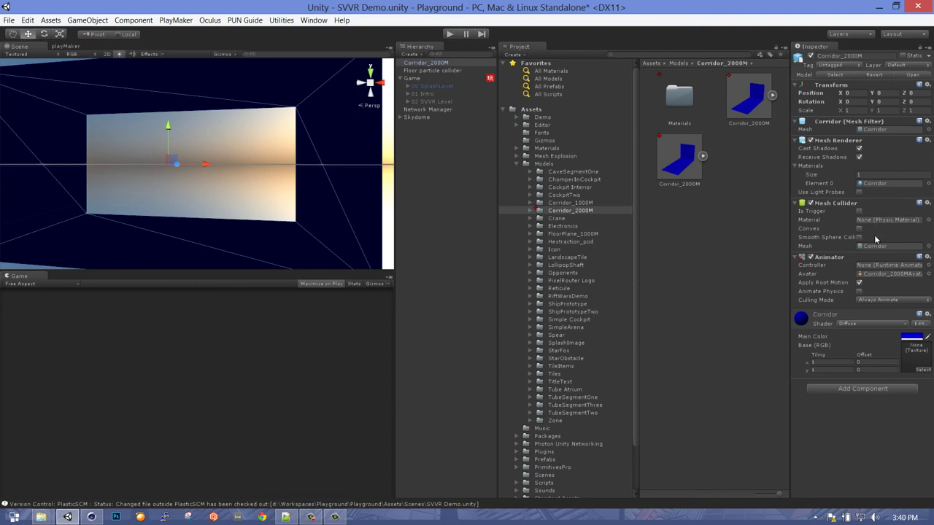
{"action": "left_click_drag", "start_coordinate": [241, 178], "coordinate": [169, 194], "text": "alt"}
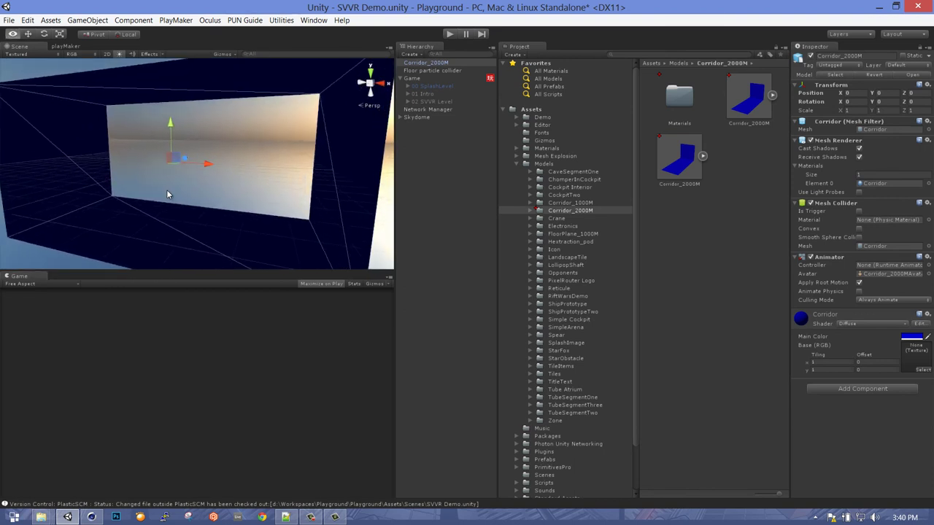
{"action": "left_click", "coordinate": [407, 63]}
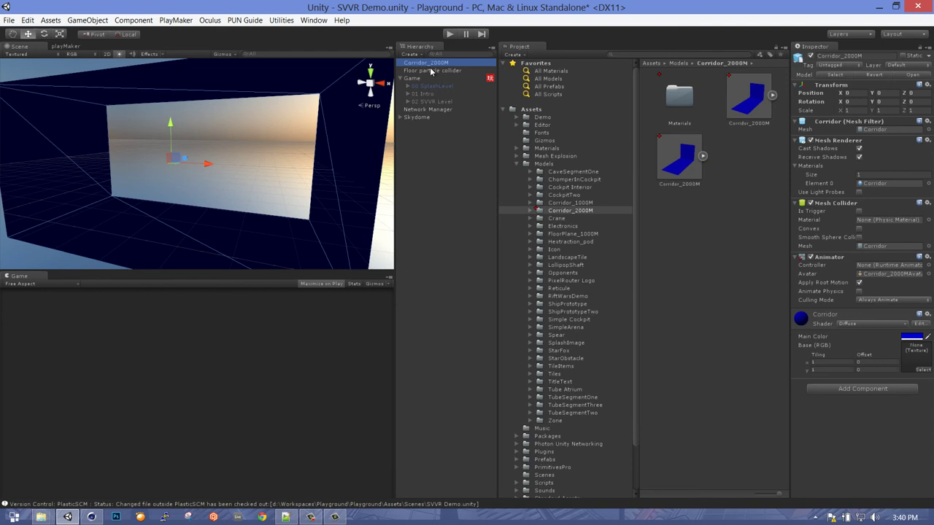
{"action": "left_click", "coordinate": [889, 182]}
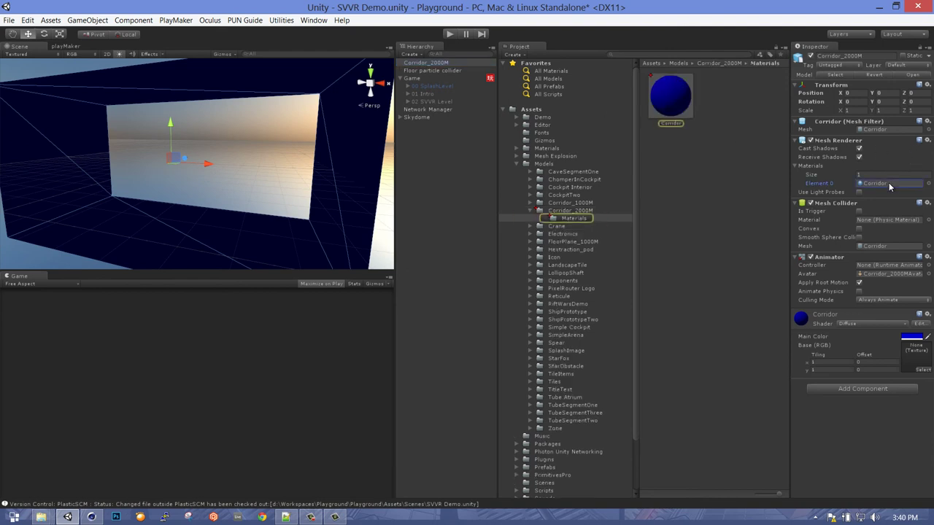
- Switch the Corridor material's shader to Marmoset > Specular IBL
{"action": "left_click", "coordinate": [668, 112]}
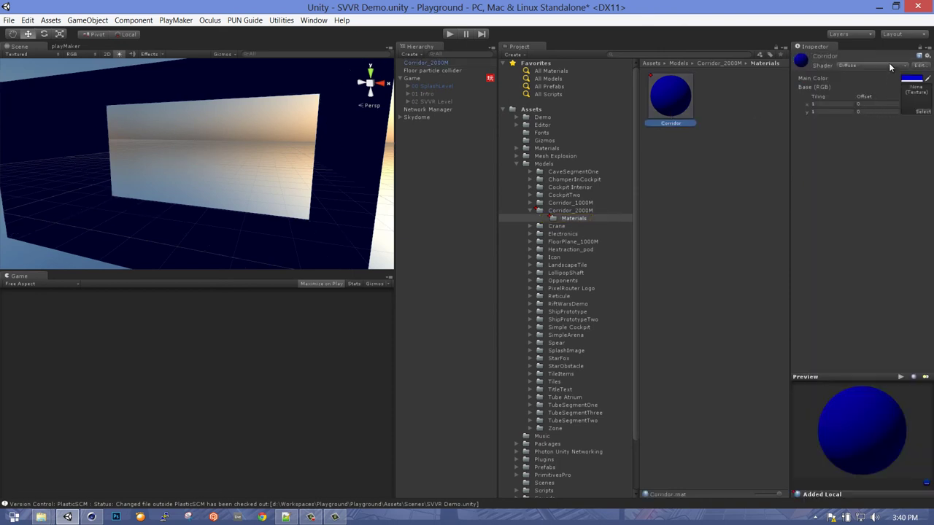
{"action": "left_click", "coordinate": [570, 211]}
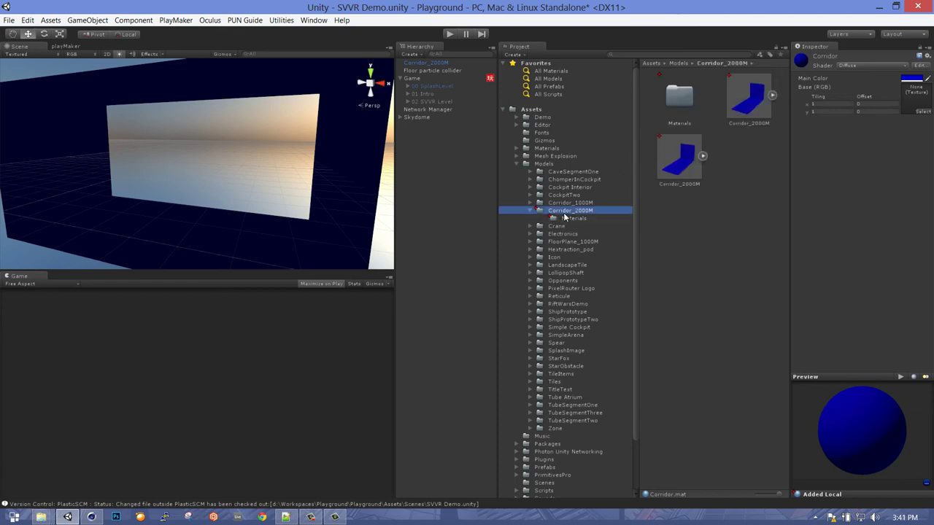
{"action": "left_click", "coordinate": [573, 218]}
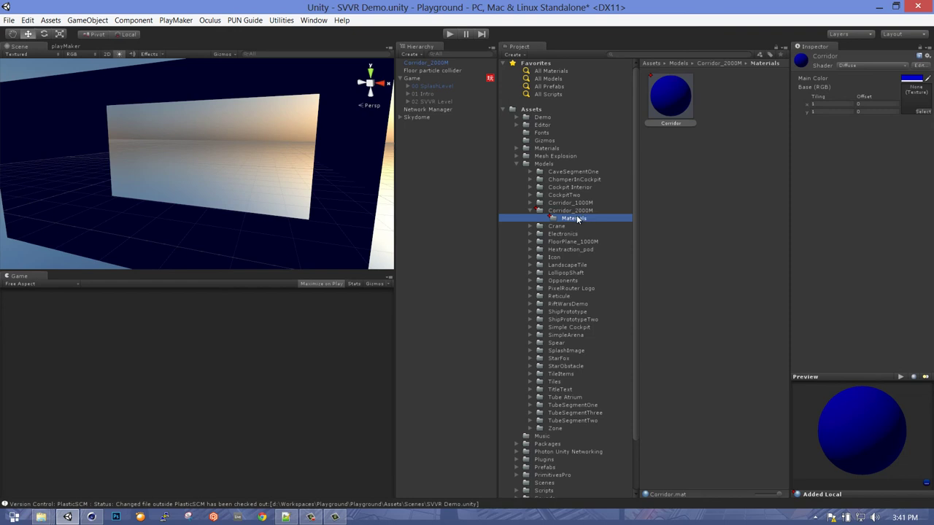
{"action": "left_click", "coordinate": [674, 107]}
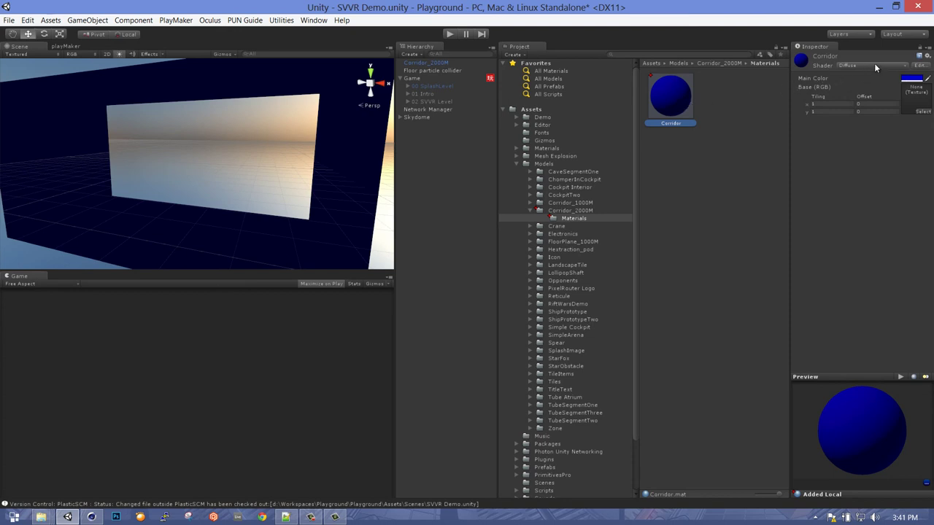
{"action": "left_click", "coordinate": [875, 64]}
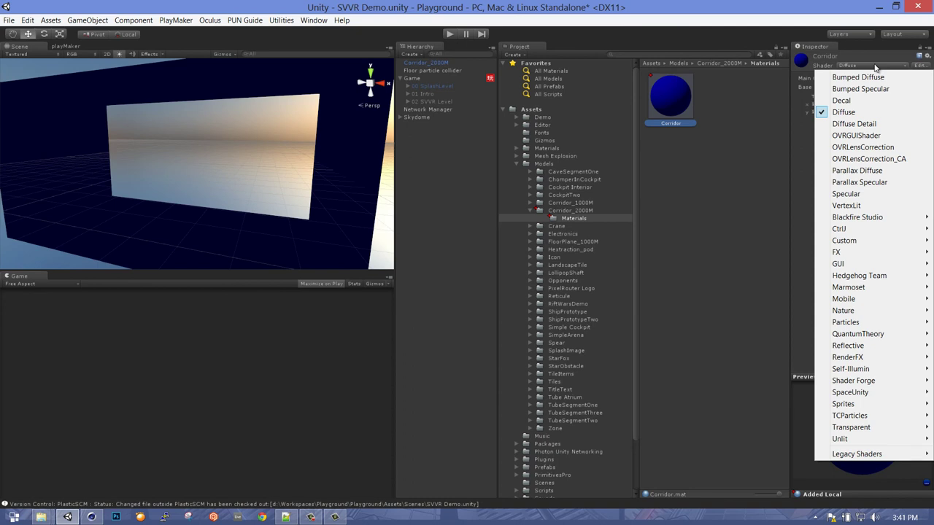
{"action": "mouse_move", "coordinate": [857, 288]}
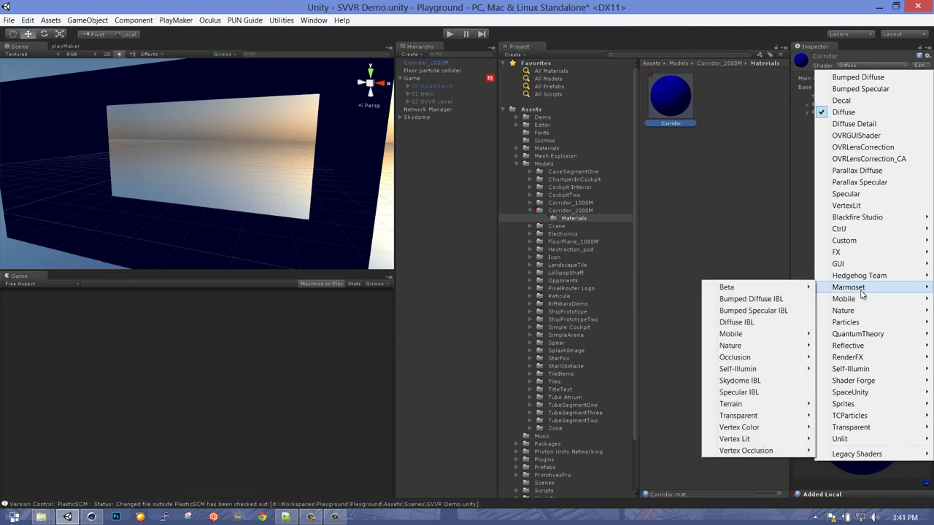
{"action": "left_click", "coordinate": [740, 393]}
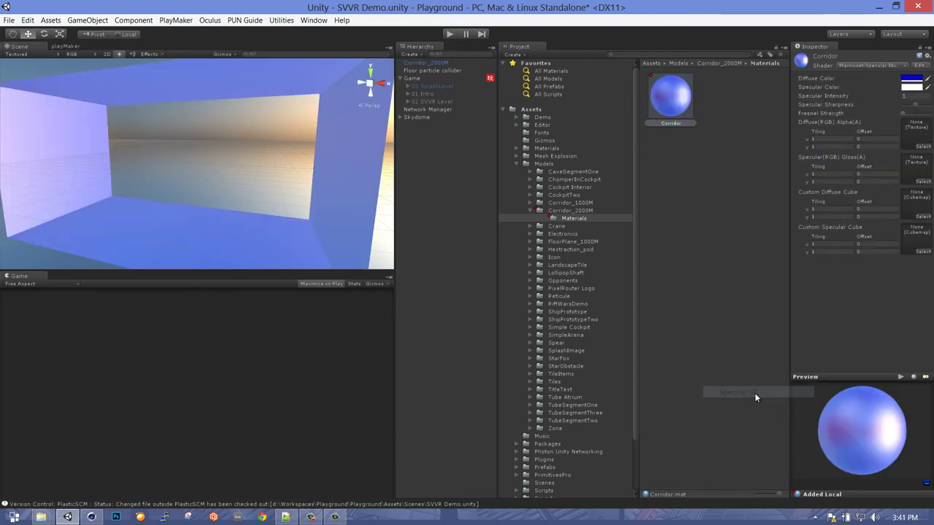